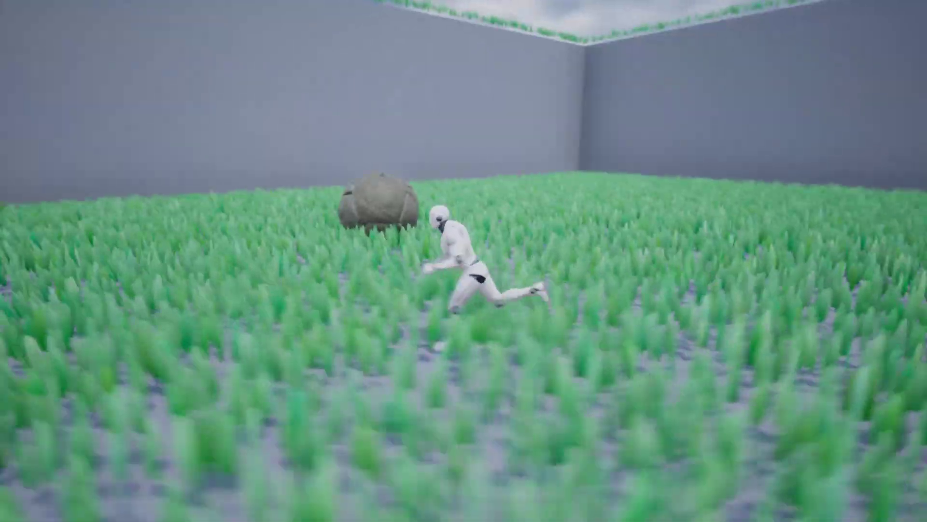
# Run the character back and forth through the grass field to examine the grass interaction, and end the play session.
pyautogui.press('d')
pyautogui.press('a')
pyautogui.press('d')
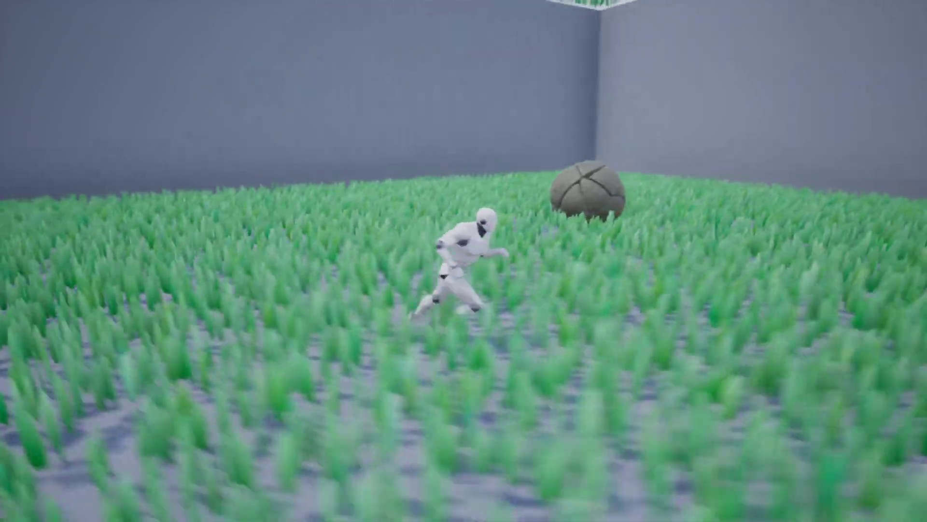
pyautogui.press('a')
pyautogui.press('d')
pyautogui.press('s')
pyautogui.press('a')
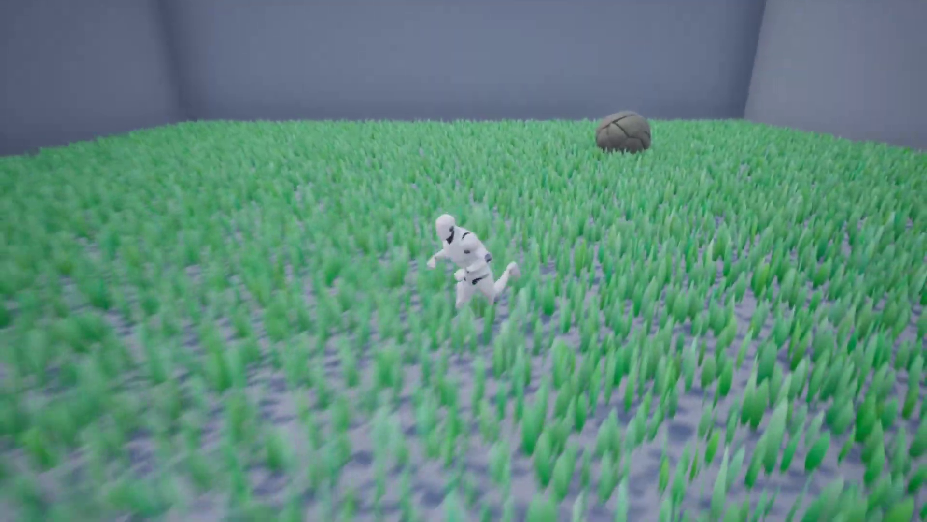
pyautogui.press('w')
pyautogui.press('d')
pyautogui.press('s')
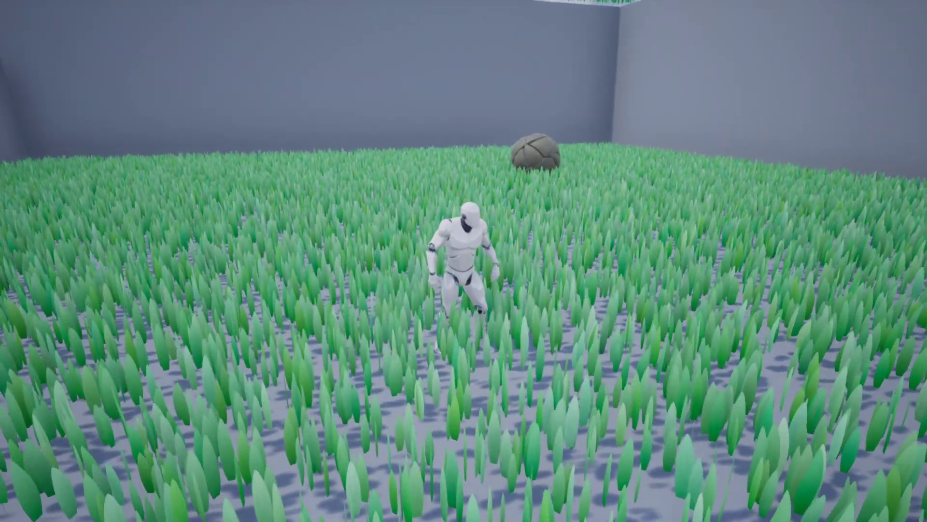
pyautogui.press('d')
pyautogui.press('a')
pyautogui.press('s')
pyautogui.press('d')
pyautogui.press('w')
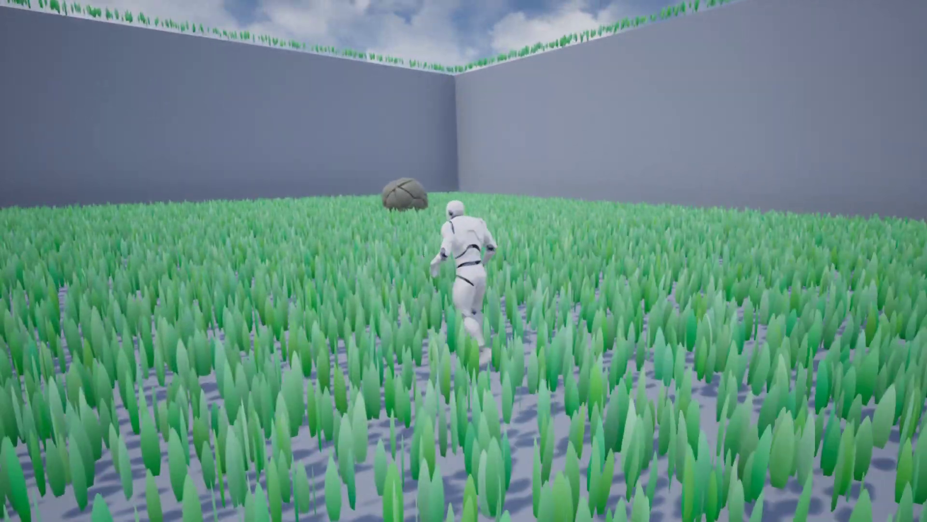
pyautogui.press('Escape')
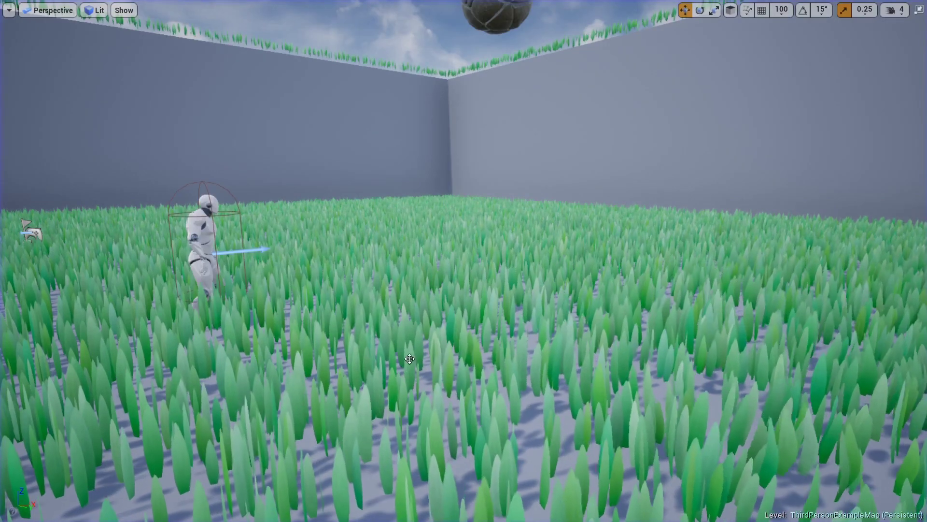
# Restore the viewport from full screen and briefly play-test the level by running the character through the grass.
pyautogui.press('F11')
pyautogui.moveTo(239, 301)
pyautogui.mouseDown(button='right')
pyautogui.moveTo(210, 304)
pyautogui.moveTo(230, 291)
pyautogui.mouseUp(button='right')
pyautogui.hotkey('alt', 'p')
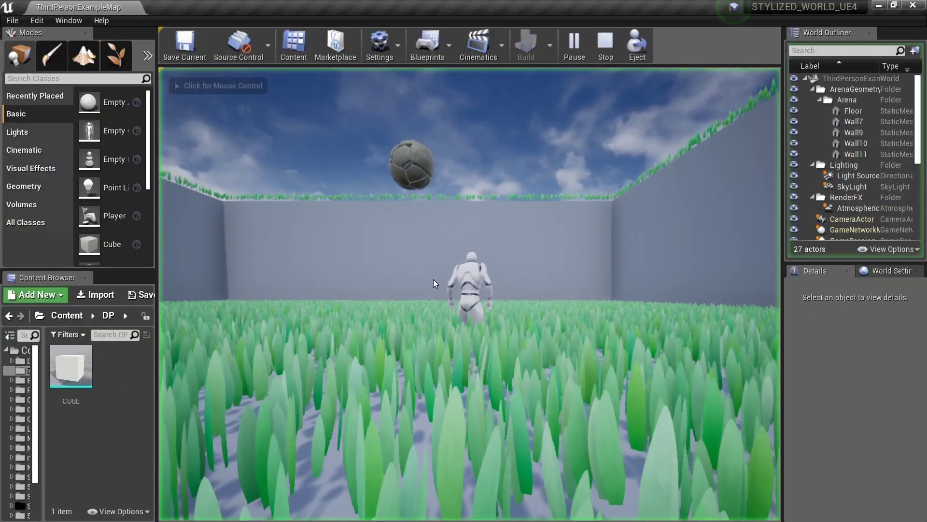
pyautogui.press('w')
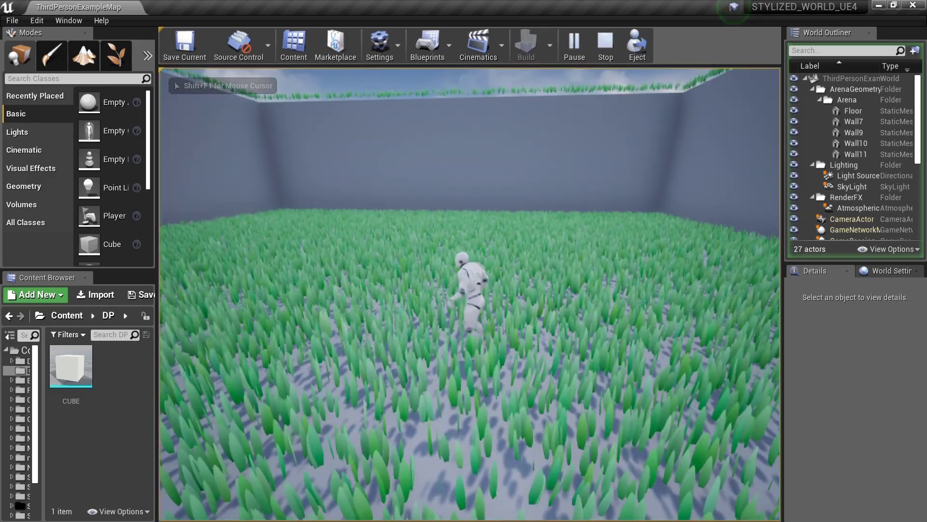
pyautogui.press('Escape')
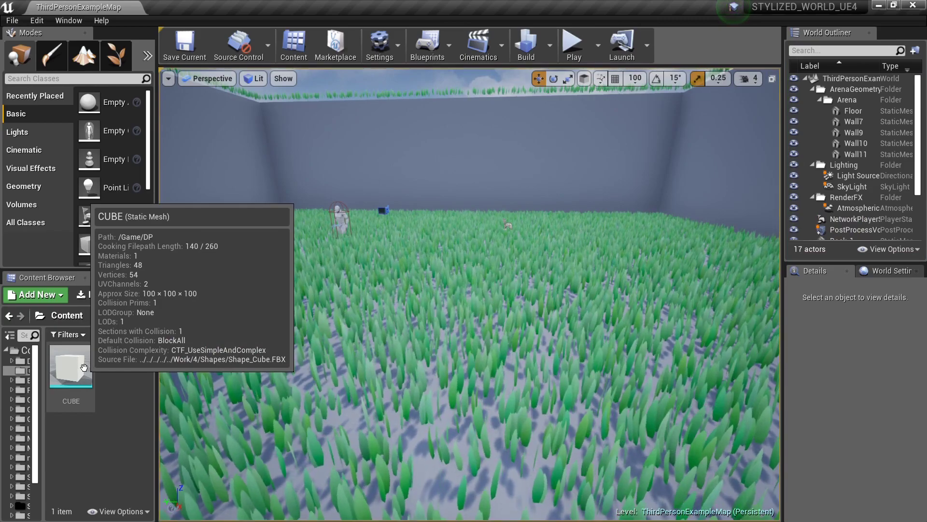
# Create a new material named sm in the DP folder and open it for editing.
pyautogui.rightClick(116, 384)
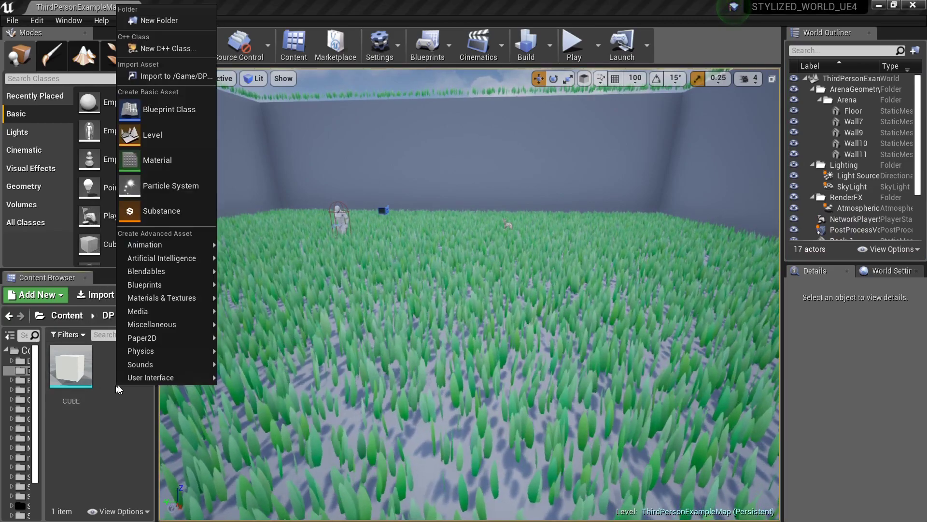
pyautogui.click(192, 166)
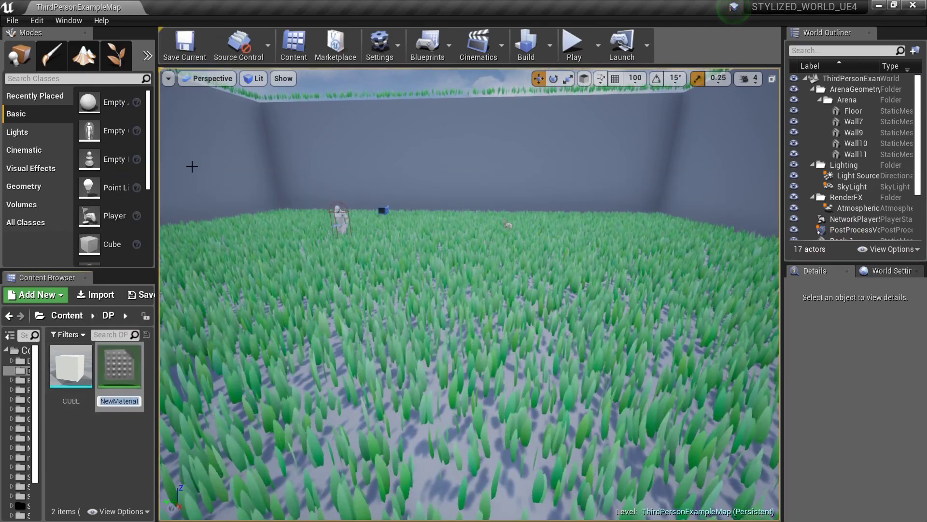
pyautogui.write('sm')
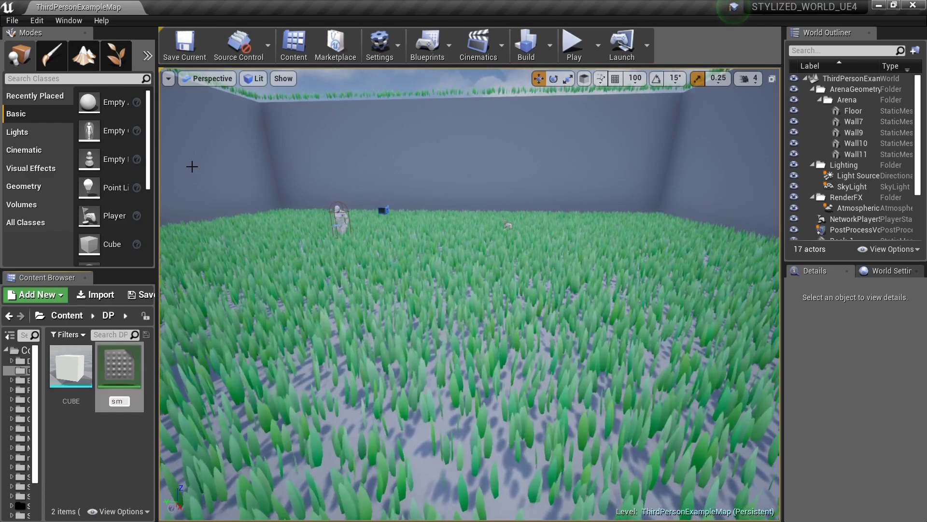
pyautogui.press('Return')
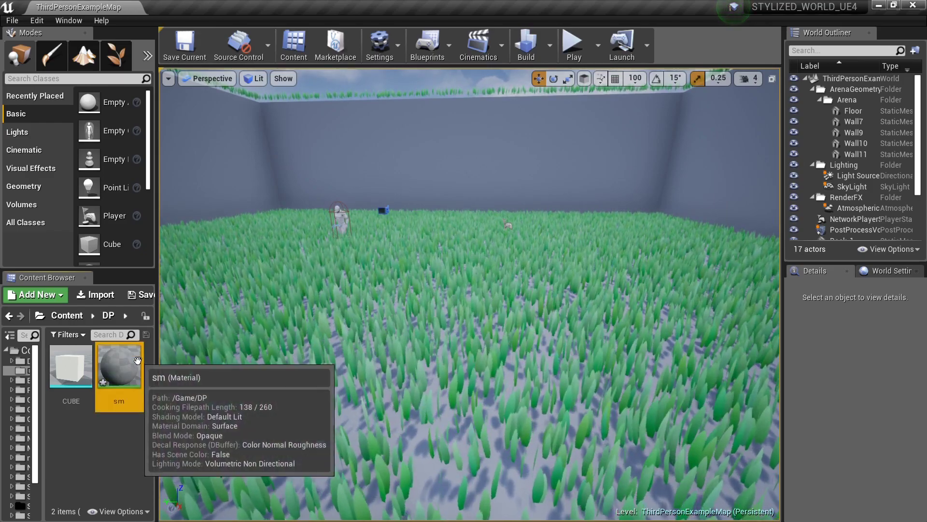
pyautogui.doubleClick(138, 361)
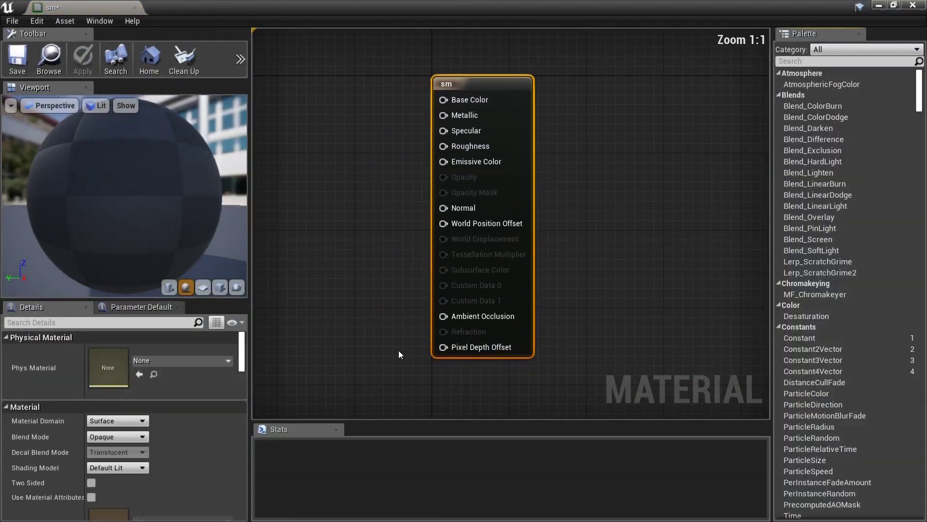
# Add a SphereMask node to the material graph and place it in the empty area before the sm node.
pyautogui.moveTo(391, 283); pyautogui.dragTo(478, 251, button='right')
pyautogui.rightClick(478, 250)
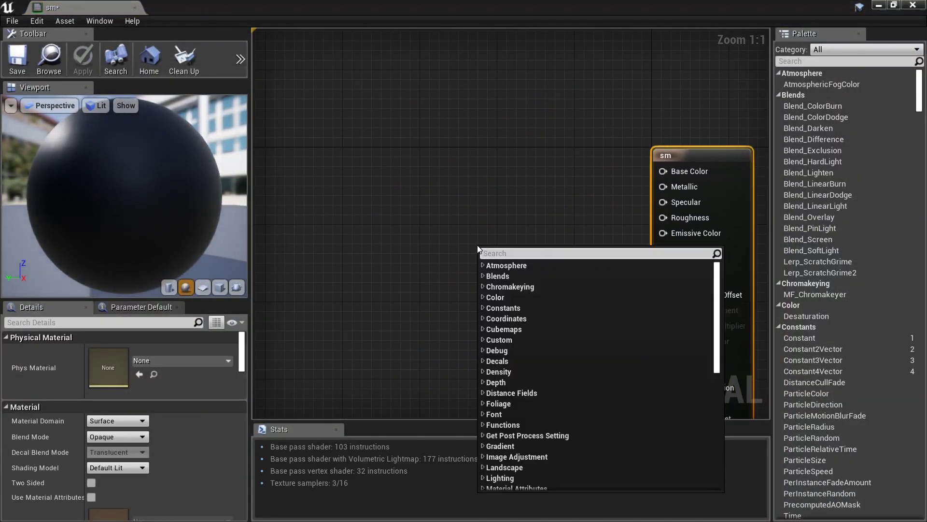
pyautogui.write('SPHEREM')
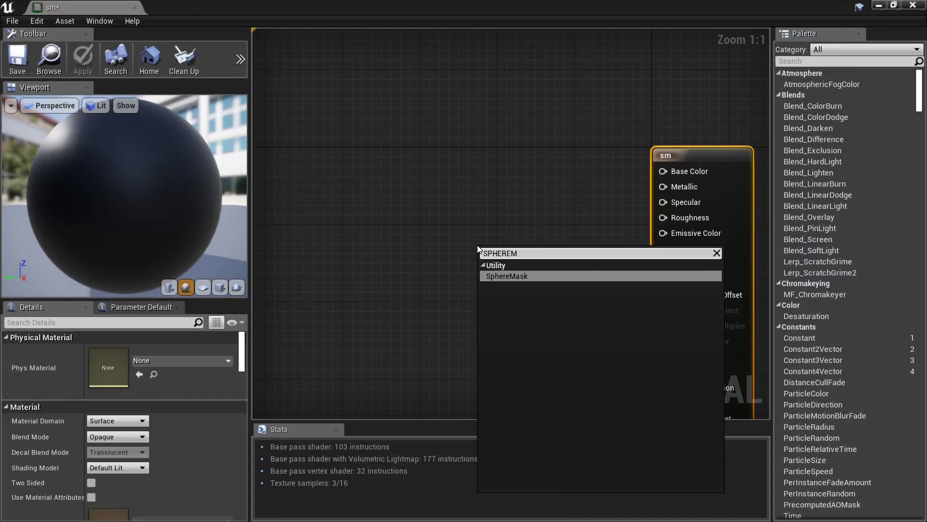
pyautogui.press('Return')
pyautogui.moveTo(507, 267); pyautogui.dragTo(371, 217)
pyautogui.moveTo(396, 198); pyautogui.dragTo(494, 197, button='right')
pyautogui.keyDown('ctrl'); pyautogui.scroll(7, 494, 196); pyautogui.keyUp('ctrl')
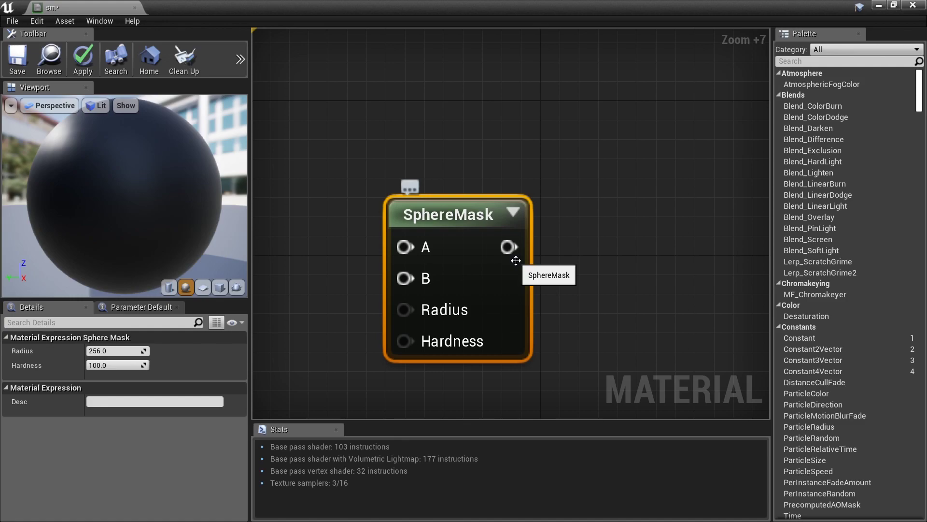
# Add a WorldPosition node before the SphereMask and connect its output to the SphereMask's A input.
pyautogui.moveTo(458, 201); pyautogui.dragTo(532, 209, button='right')
pyautogui.scroll(-4, 518, 201)
pyautogui.moveTo(454, 207); pyautogui.dragTo(545, 182, button='right')
pyautogui.scroll(4, 545, 182)
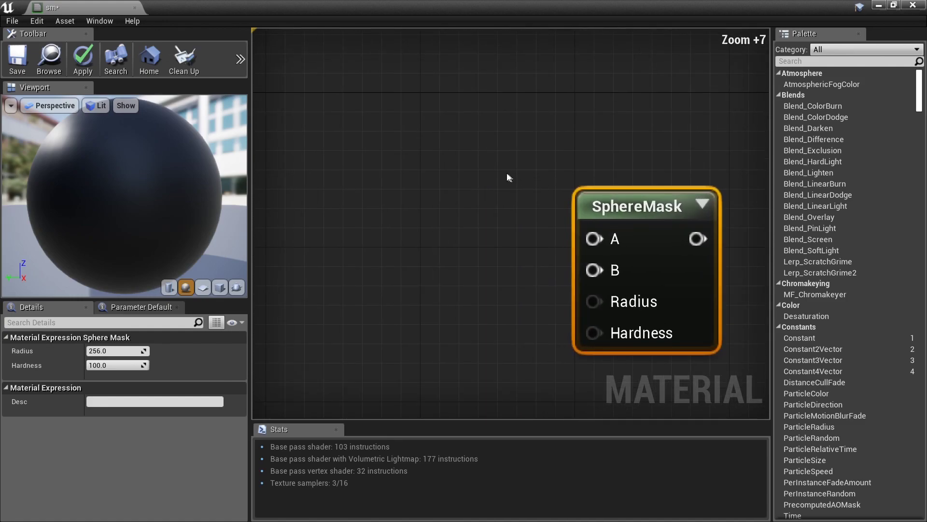
pyautogui.rightClick(508, 178)
pyautogui.rightClick(416, 182)
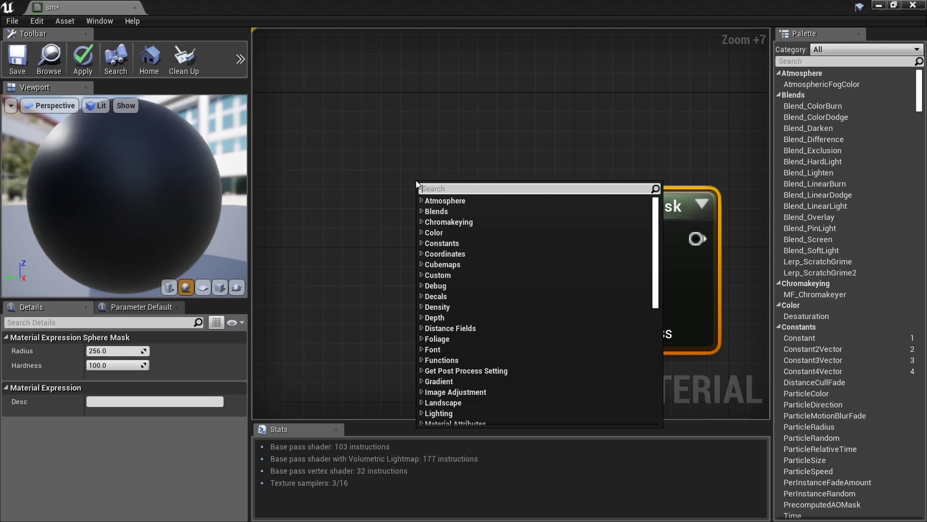
pyautogui.write('WORLDP')
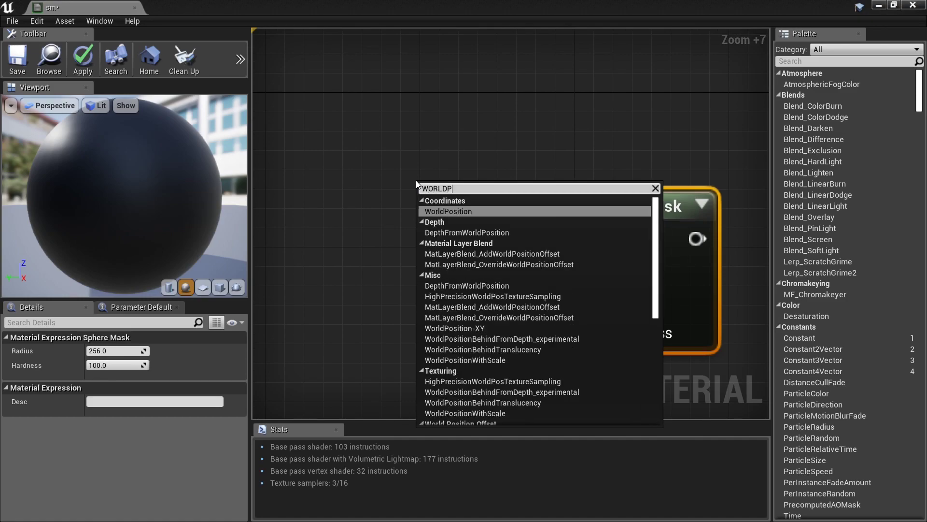
pyautogui.press('Return')
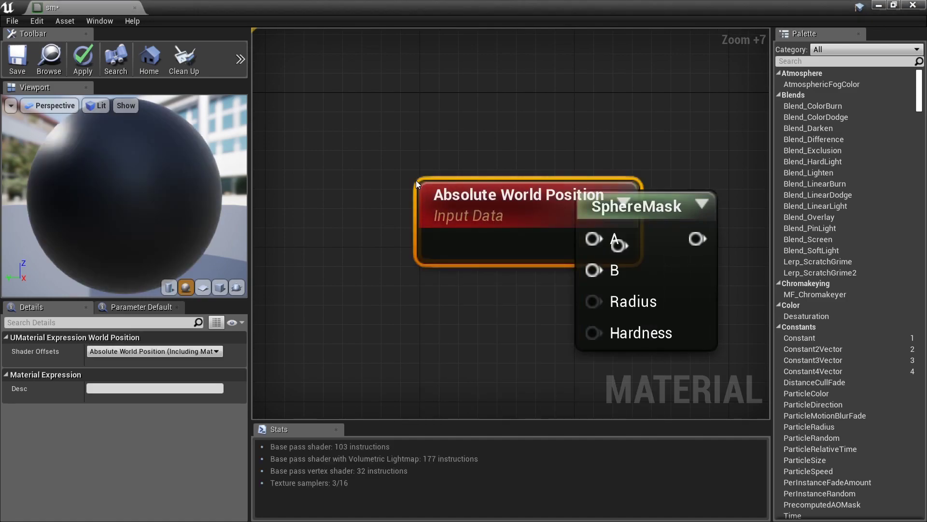
pyautogui.scroll(-4, 437, 224)
pyautogui.scroll(4, 437, 224)
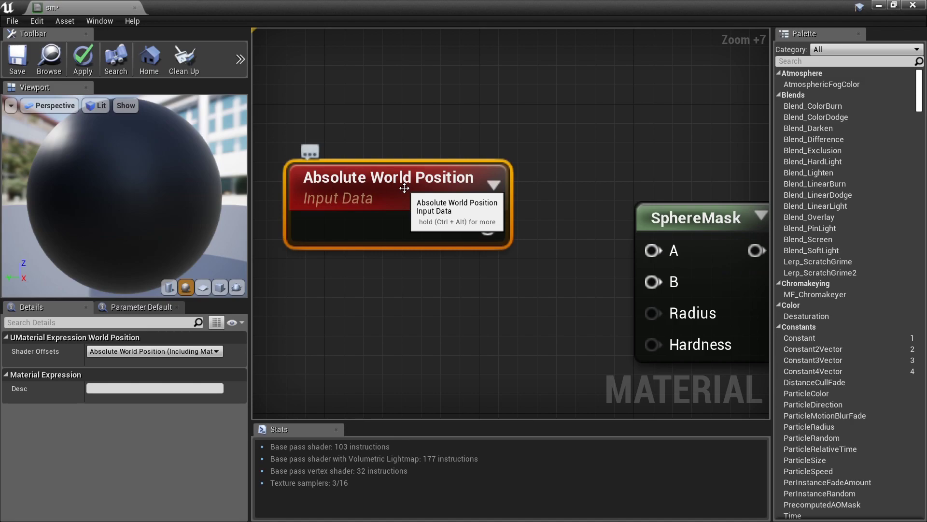
pyautogui.moveTo(488, 228); pyautogui.dragTo(675, 251)
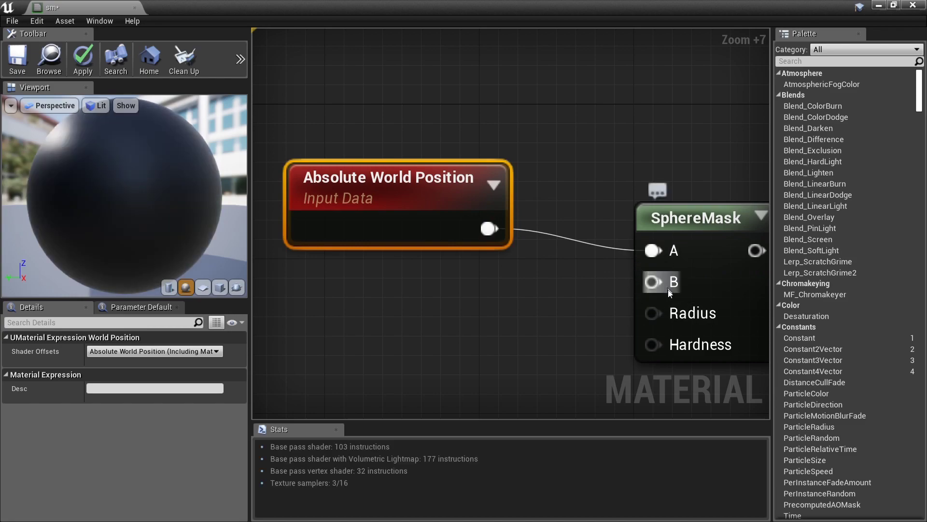
# Add a Constant3Vector with value 0,0,0 below the world position node and connect it to the SphereMask's B input.
pyautogui.click(410, 285)
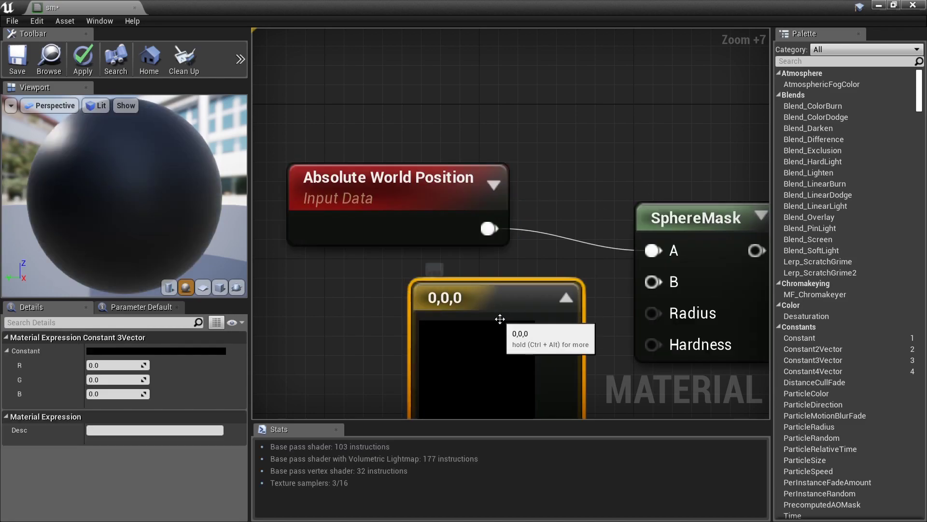
pyautogui.moveTo(500, 311); pyautogui.dragTo(412, 309)
pyautogui.moveTo(476, 327); pyautogui.dragTo(647, 281)
pyautogui.scroll(-5, 646, 276)
pyautogui.scroll(4, 497, 261)
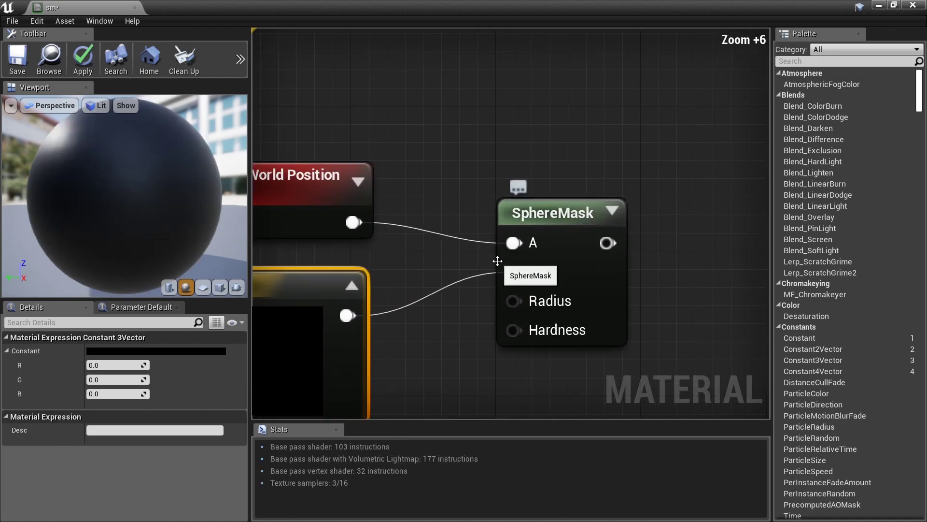
# Set the SphereMask node's radius to 1000.
pyautogui.click(557, 296)
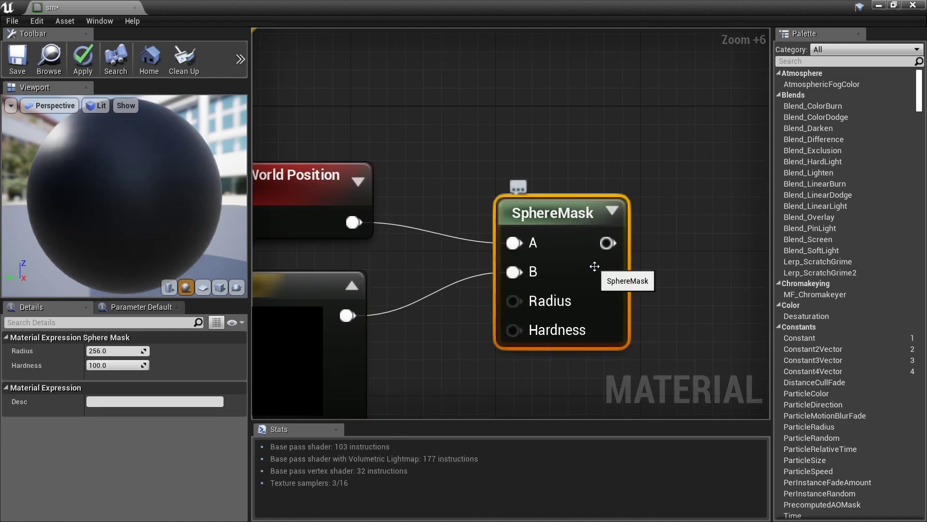
pyautogui.click(135, 347)
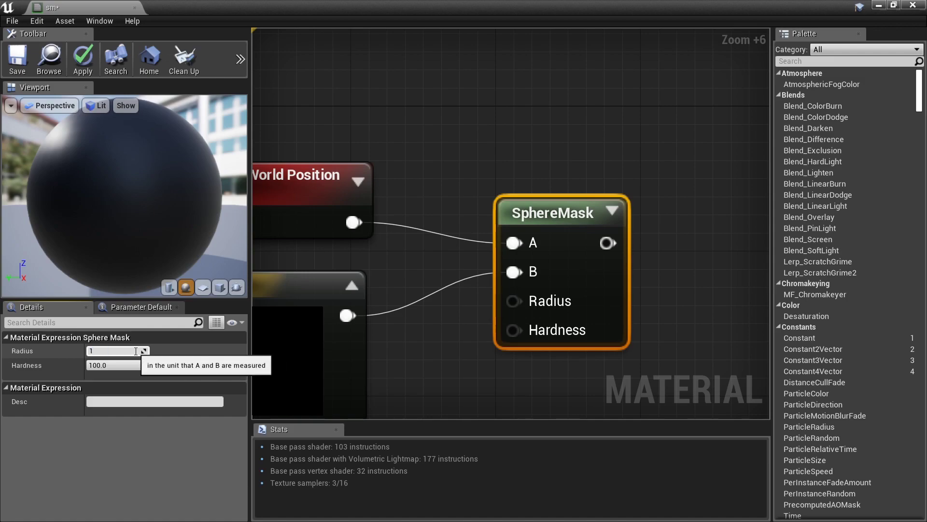
pyautogui.write('1000')
pyautogui.press('Return')
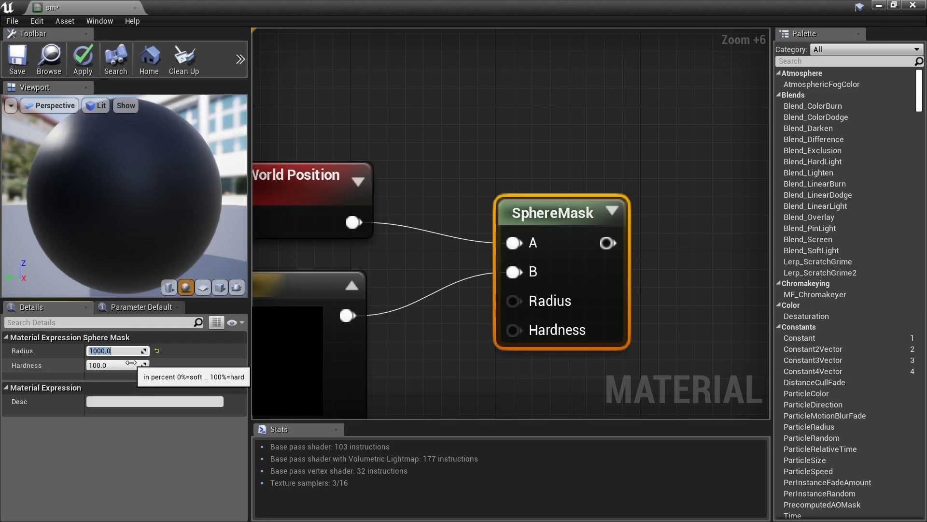
# Try a SphereMask hardness of 0 and return it to 100.
pyautogui.click(131, 362)
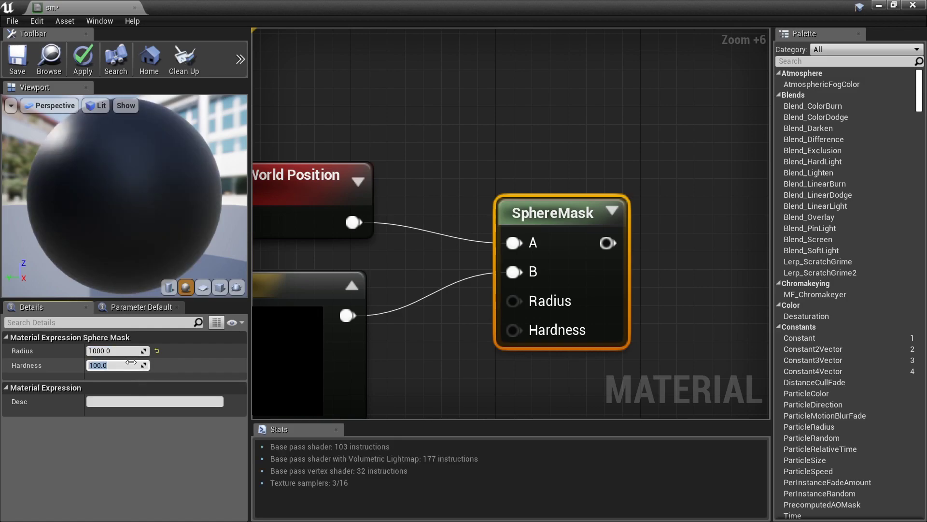
pyautogui.write('0')
pyautogui.press('Return')
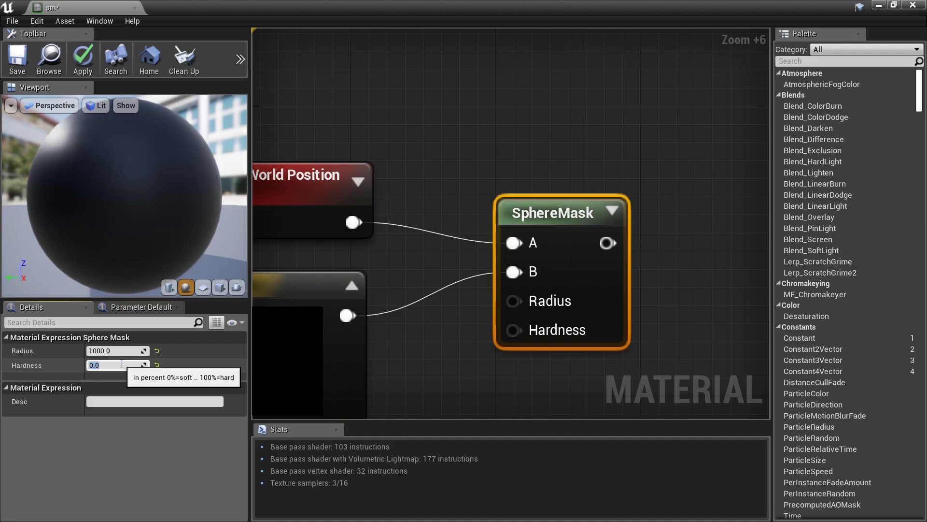
pyautogui.press('Return')
pyautogui.press('Return')
pyautogui.press('Return')
# Save the sm material and dock its editor beside the ThirdPersonExampleMap level.
pyautogui.scroll(-7, 422, 285)
pyautogui.moveTo(421, 284); pyautogui.dragTo(502, 277, button='right')
pyautogui.click(17, 57)
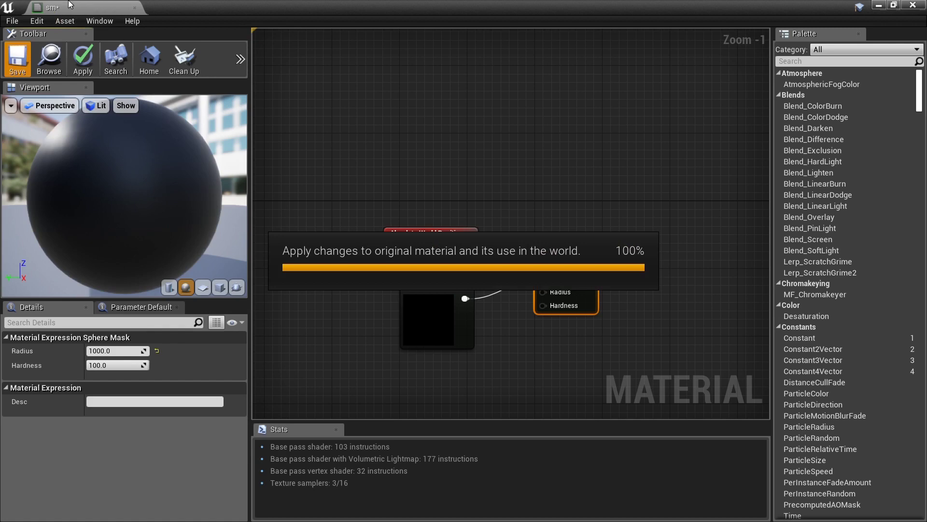
pyautogui.moveTo(67, 8); pyautogui.dragTo(294, 13)
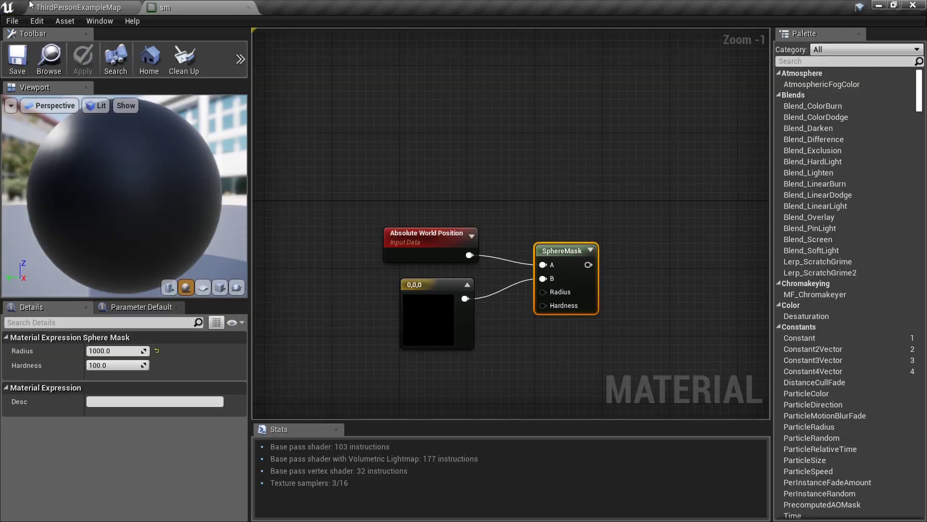
# Place the CUBE mesh on the grass in the ThirdPersonExampleMap level and scale it uniformly to 4.
pyautogui.click(30, 5)
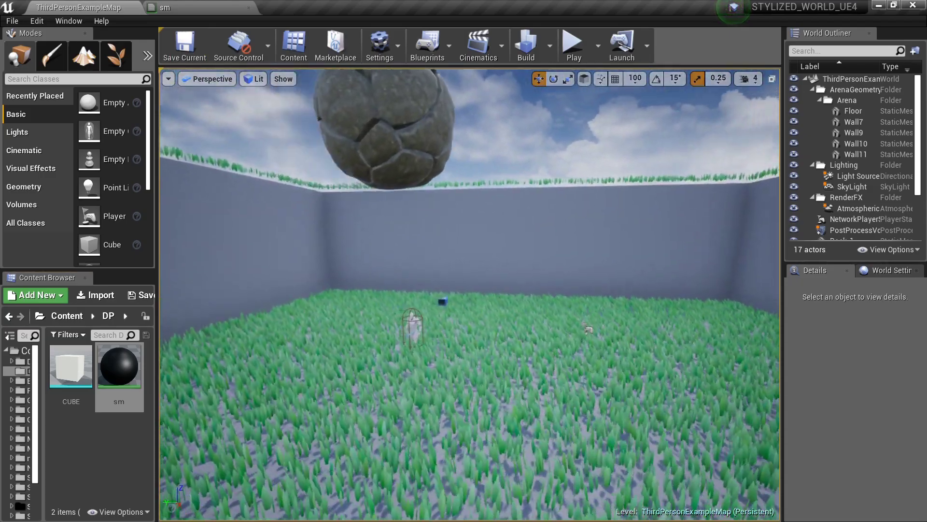
pyautogui.moveTo(459, 261); pyautogui.dragTo(459, 261, button='right')
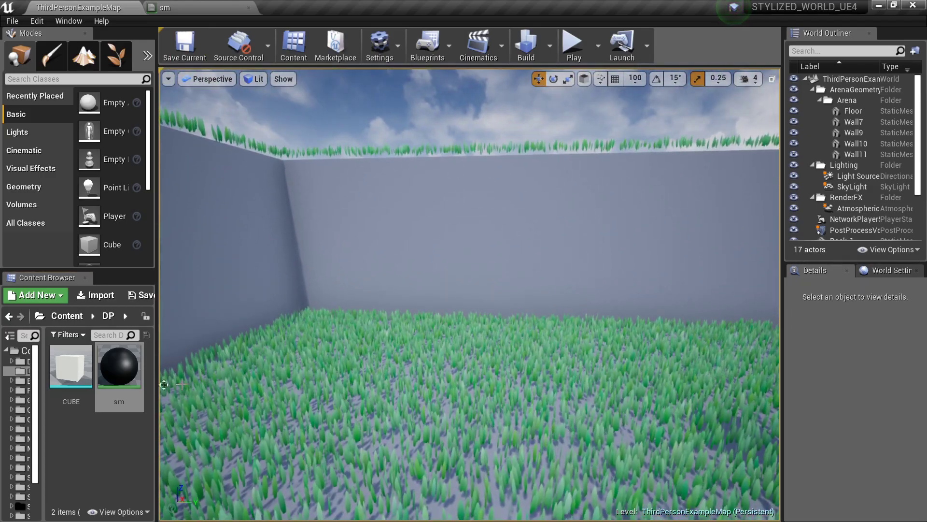
pyautogui.moveTo(71, 366); pyautogui.dragTo(348, 361)
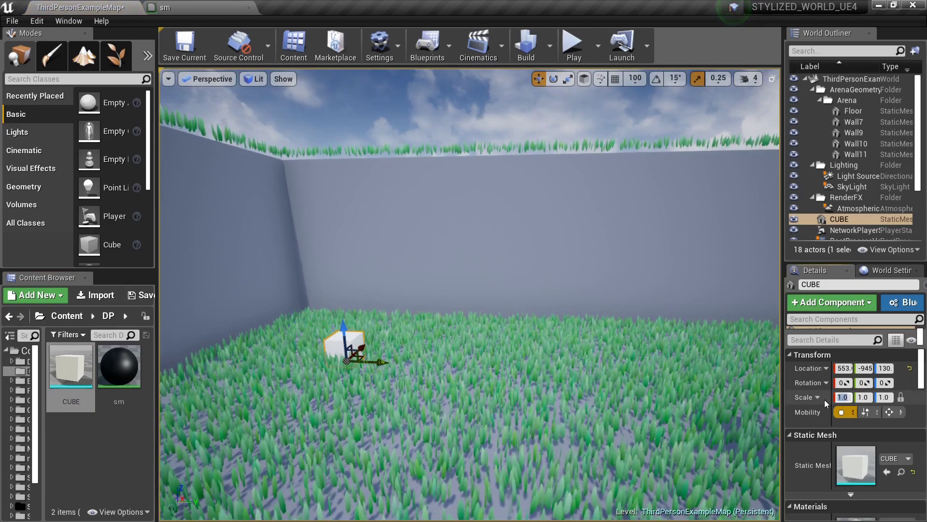
pyautogui.write('4')
pyautogui.press('Return')
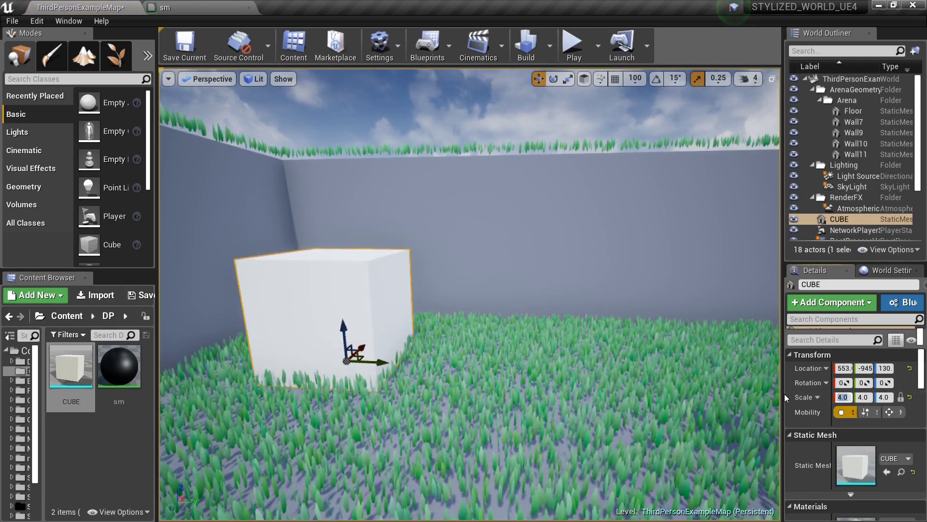
# Apply the sm material to the cube in the level and move it along the Y axis to about -836.
pyautogui.moveTo(783, 393)
pyautogui.mouseDown()
pyautogui.moveTo(579, 394)
pyautogui.moveTo(771, 394)
pyautogui.mouseUp()
pyautogui.moveTo(396, 375)
pyautogui.mouseDown(button='right')
pyautogui.moveTo(355, 379)
pyautogui.moveTo(396, 374)
pyautogui.mouseUp(button='right')
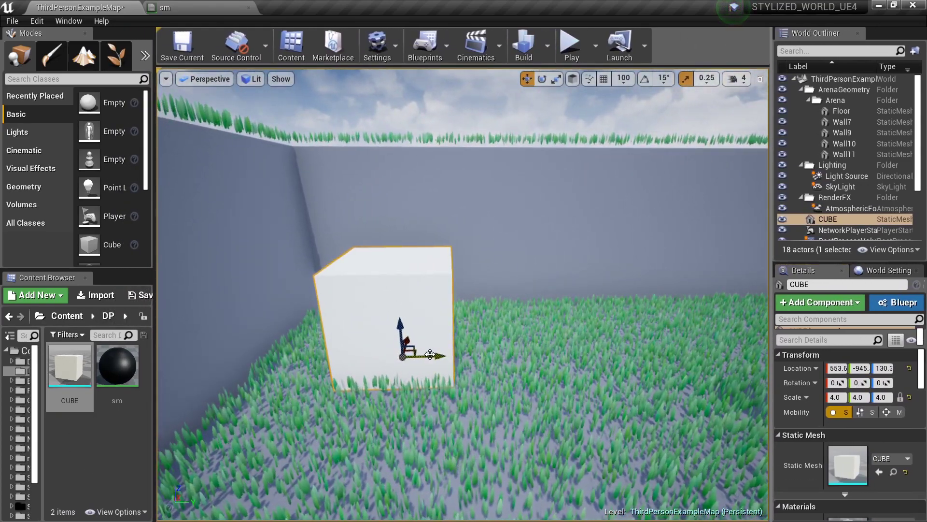
pyautogui.moveTo(458, 355); pyautogui.dragTo(492, 366, button='right')
pyautogui.moveTo(116, 371); pyautogui.dragTo(232, 298)
pyautogui.moveTo(308, 280); pyautogui.dragTo(338, 270)
pyautogui.moveTo(338, 270)
pyautogui.mouseDown(button='right')
pyautogui.moveTo(324, 263)
pyautogui.moveTo(338, 277)
pyautogui.moveTo(333, 270)
pyautogui.mouseUp(button='right')
pyautogui.moveTo(273, 283); pyautogui.dragTo(316, 283, button='right')
pyautogui.moveTo(530, 359); pyautogui.dragTo(533, 359, button='right')
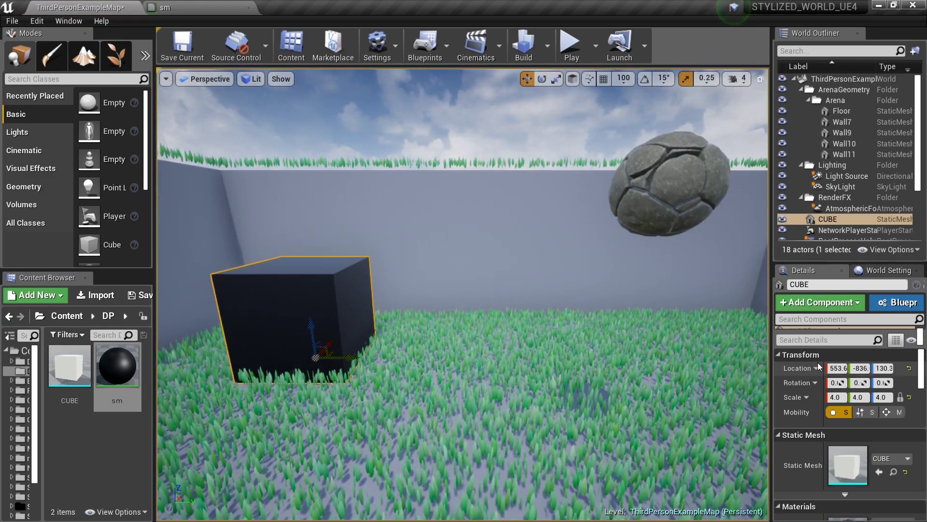
# Set the cube's location to X 0, Y 0, Z 0.
pyautogui.write('0')
pyautogui.press('Return')
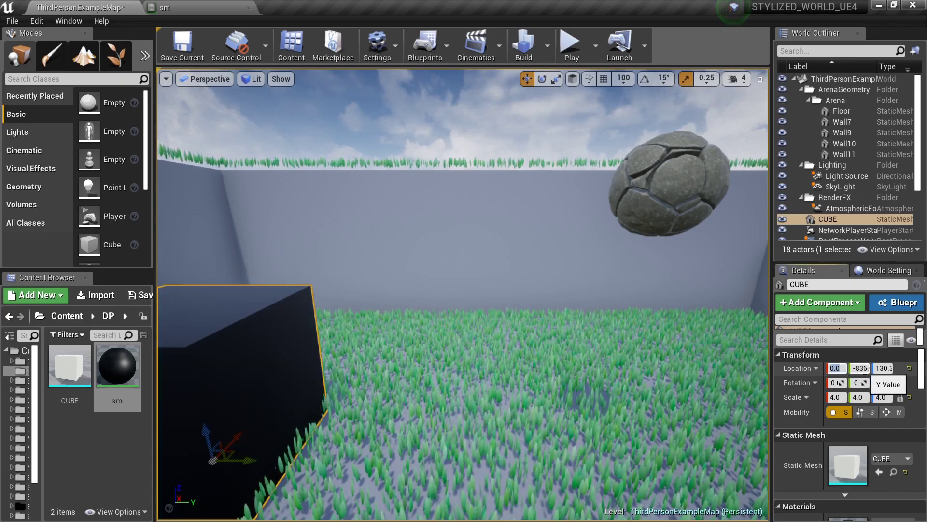
pyautogui.click(864, 369)
pyautogui.write('0')
pyautogui.press('Return')
pyautogui.write('0')
pyautogui.press('Return')
# Play the level, run the character through the grass towards the cube, and stop the session.
pyautogui.moveTo(581, 375); pyautogui.dragTo(637, 379, button='right')
pyautogui.hotkey('alt', 'p')
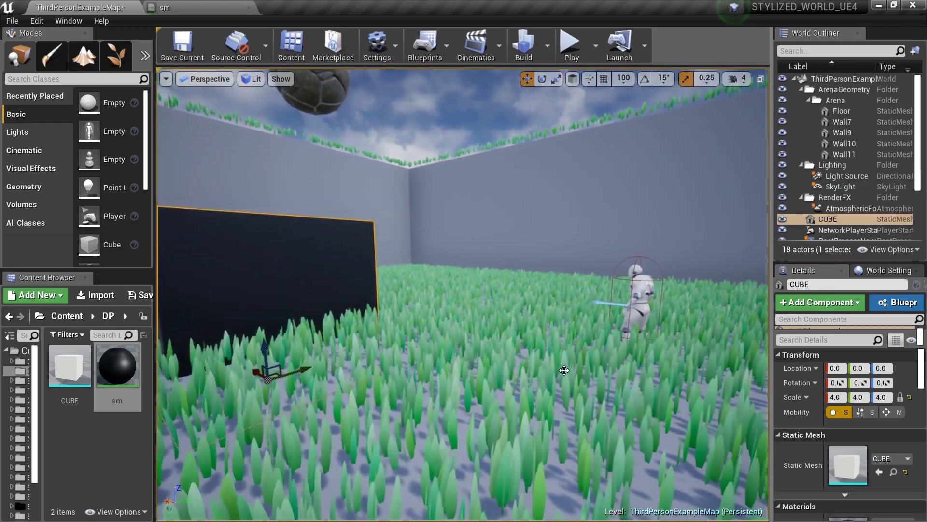
pyautogui.press('w')
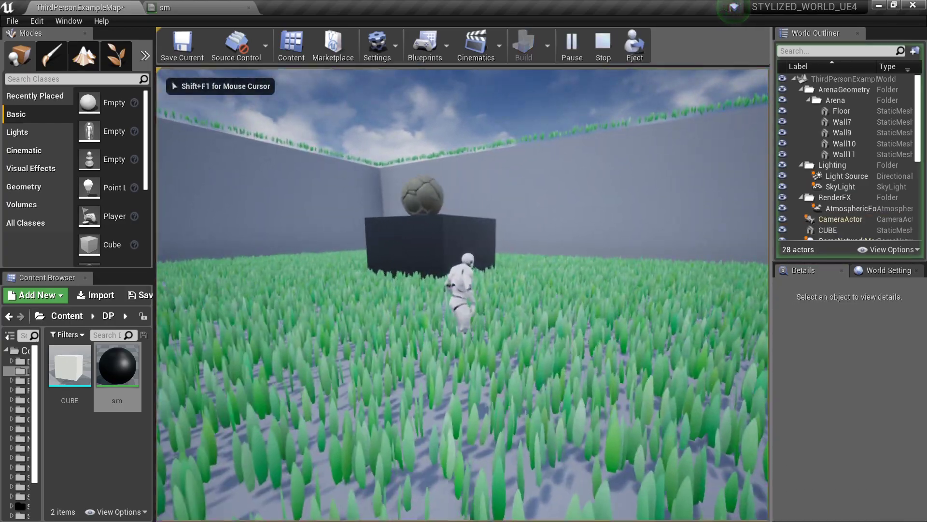
pyautogui.press('w')
pyautogui.press('a')
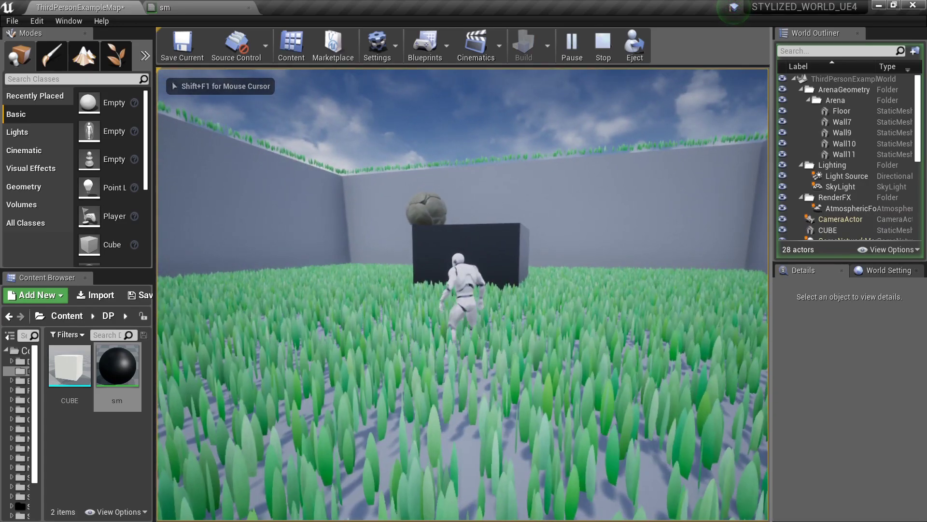
pyautogui.press('Escape')
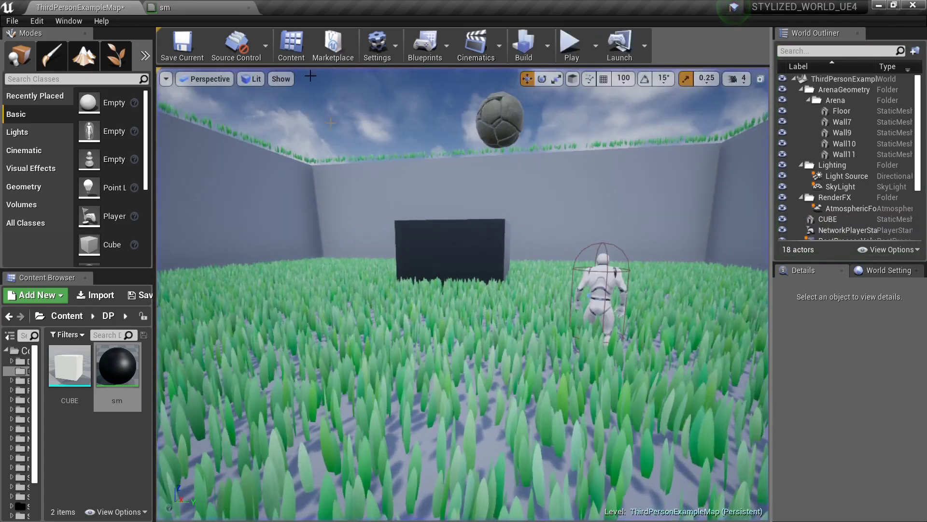
# Add a Lerp node to the sm material and connect the SphereMask output to its Alpha input.
pyautogui.click(208, 7)
pyautogui.scroll(5, 570, 254)
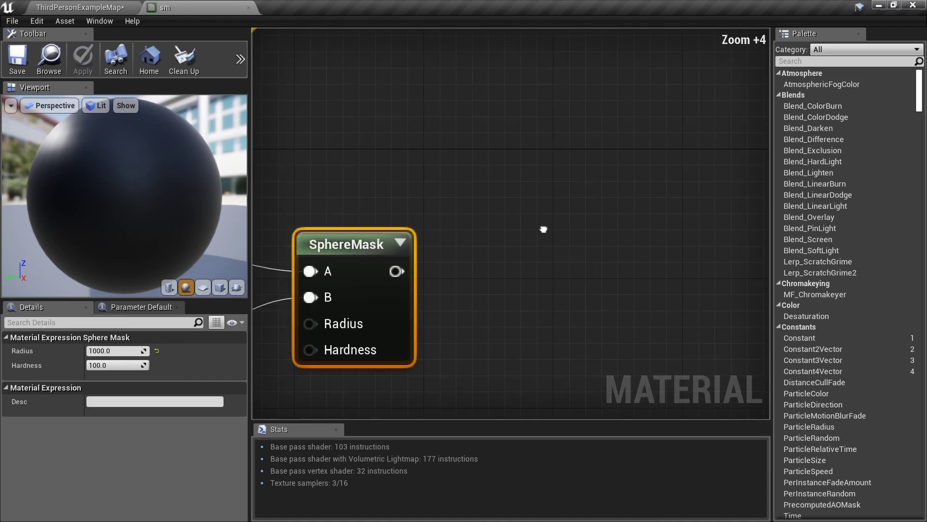
pyautogui.click(519, 201)
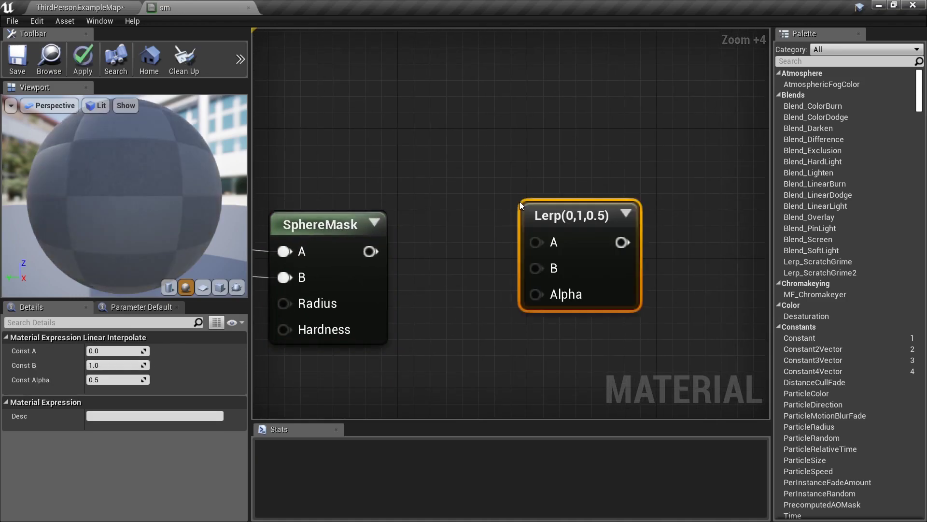
pyautogui.moveTo(560, 227); pyautogui.dragTo(618, 187)
pyautogui.moveTo(370, 251); pyautogui.dragTo(456, 241)
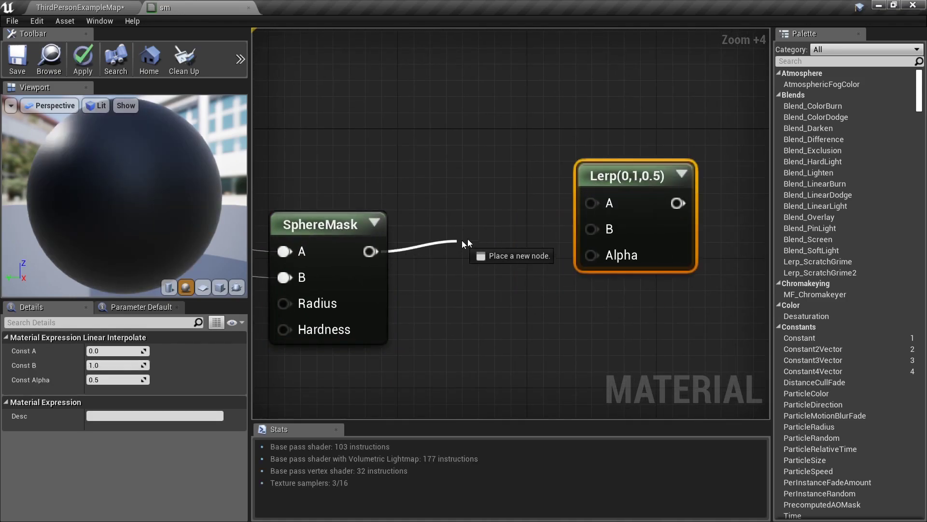
pyautogui.moveTo(609, 257); pyautogui.dragTo(609, 256)
pyautogui.moveTo(586, 163); pyautogui.dragTo(451, 167, button='right')
pyautogui.scroll(3, 450, 166)
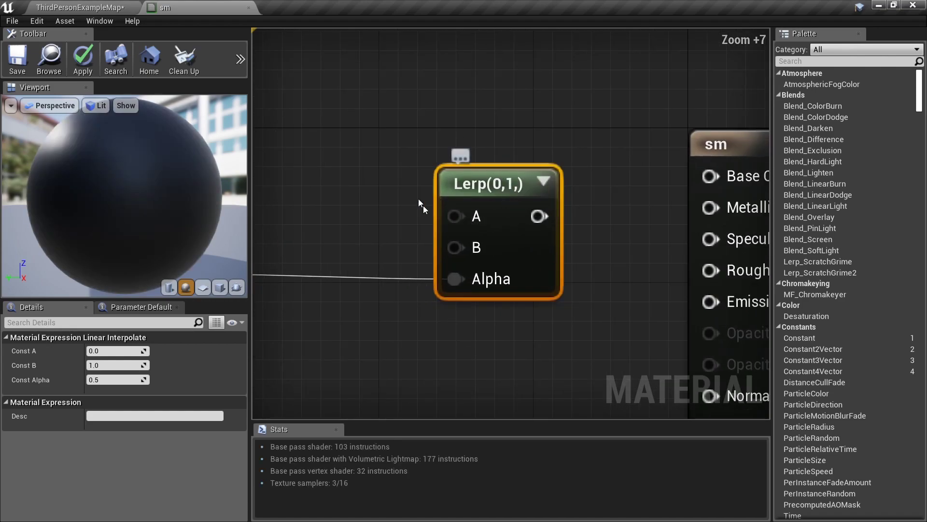
# Add two Constant3Vector nodes above the SphereMask node in the sm material graph.
pyautogui.scroll(-5, 453, 226)
pyautogui.moveTo(389, 193); pyautogui.dragTo(486, 221, button='right')
pyautogui.scroll(-2, 485, 221)
pyautogui.moveTo(439, 199); pyautogui.dragTo(451, 209, button='right')
pyautogui.moveTo(436, 111); pyautogui.dragTo(448, 195, button='right')
pyautogui.press('3')
pyautogui.click(388, 113)
pyautogui.moveTo(415, 153); pyautogui.dragTo(416, 120, button='right')
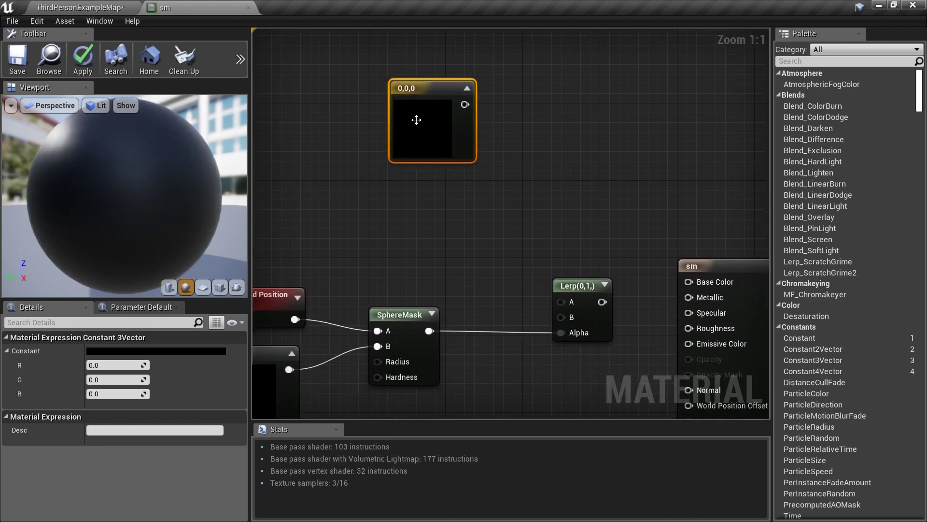
pyautogui.click(392, 196)
# Connect the Lerp to Base Color, wire the two new constant vectors into its A and B inputs, and tidy their placement.
pyautogui.moveTo(629, 306); pyautogui.dragTo(597, 257, button='right')
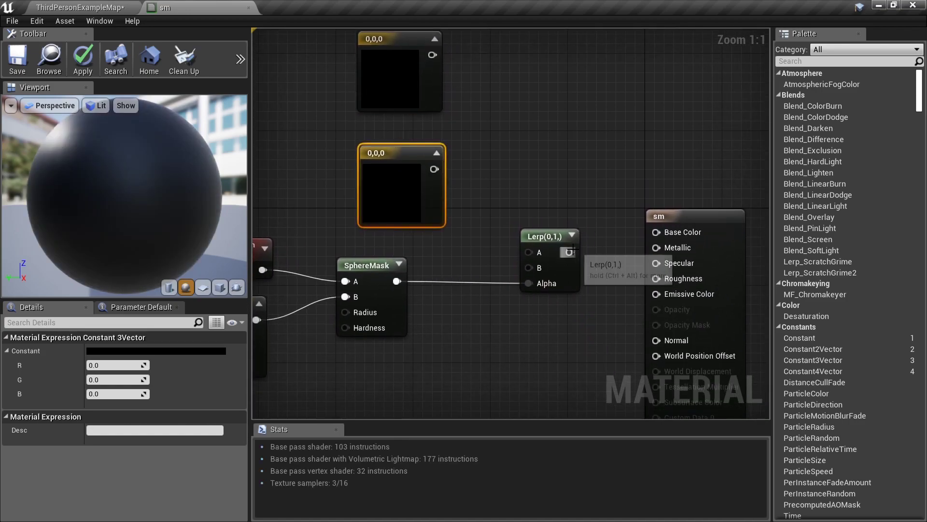
pyautogui.moveTo(657, 231); pyautogui.dragTo(657, 232)
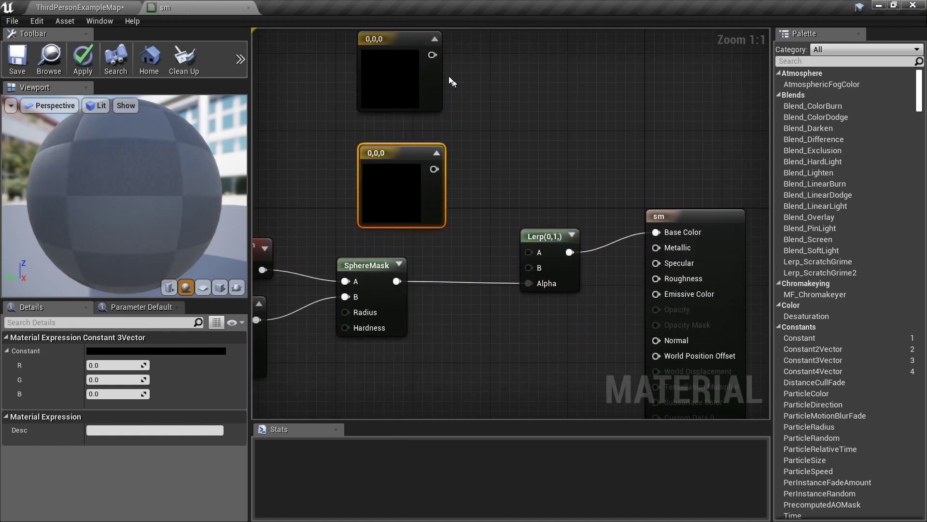
pyautogui.moveTo(432, 55); pyautogui.dragTo(529, 250)
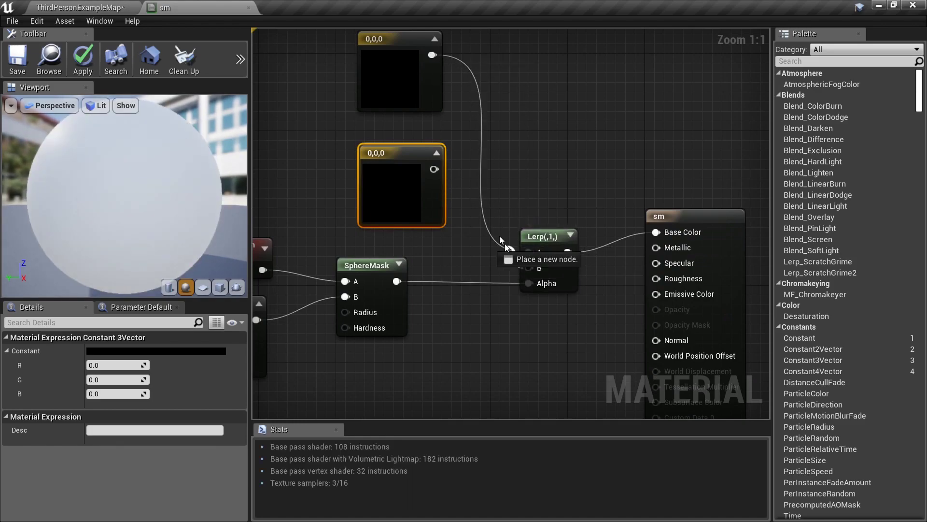
pyautogui.moveTo(437, 170); pyautogui.dragTo(336, 165)
pyautogui.moveTo(361, 147); pyautogui.dragTo(364, 183, button='right')
pyautogui.moveTo(406, 131); pyautogui.dragTo(366, 107)
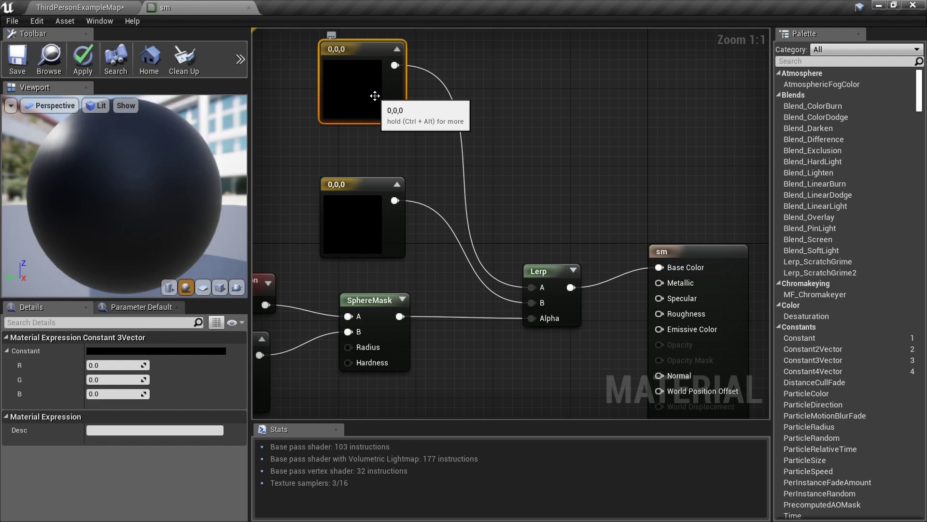
# Make the constant vector feeding the Lerp's A input blue by setting its B channel to 1.
pyautogui.moveTo(385, 150); pyautogui.dragTo(570, 183, button='right')
pyautogui.scroll(7, 419, 288)
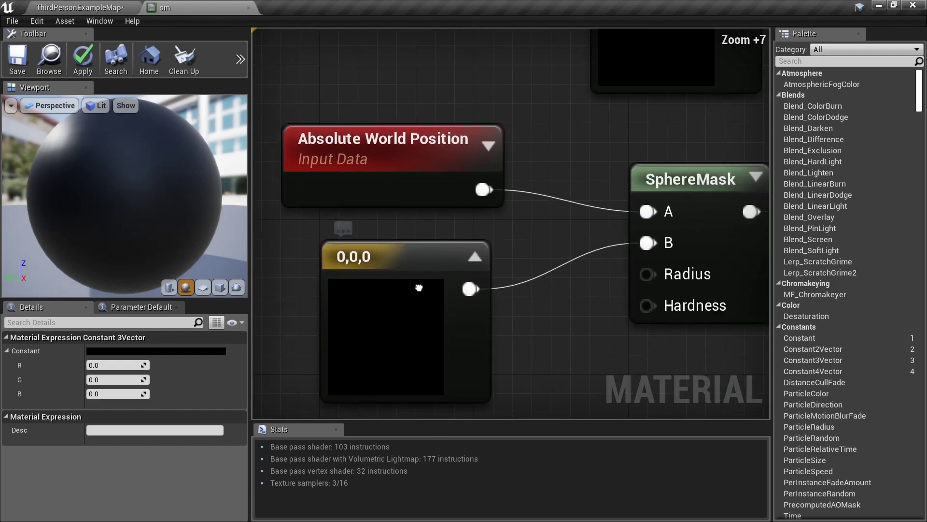
pyautogui.moveTo(419, 288); pyautogui.dragTo(295, 265, button='right')
pyautogui.click(582, 211)
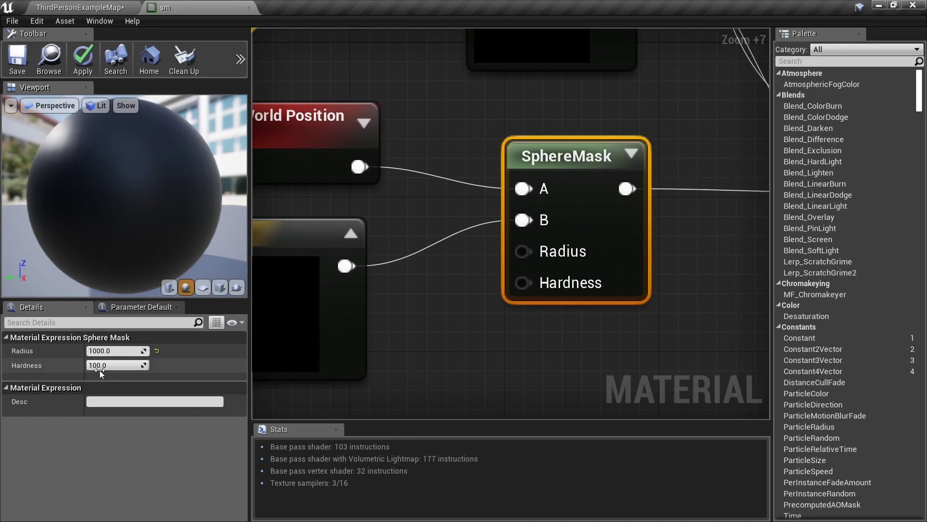
pyautogui.scroll(-4, 408, 267)
pyautogui.moveTo(499, 194); pyautogui.dragTo(455, 259, button='right')
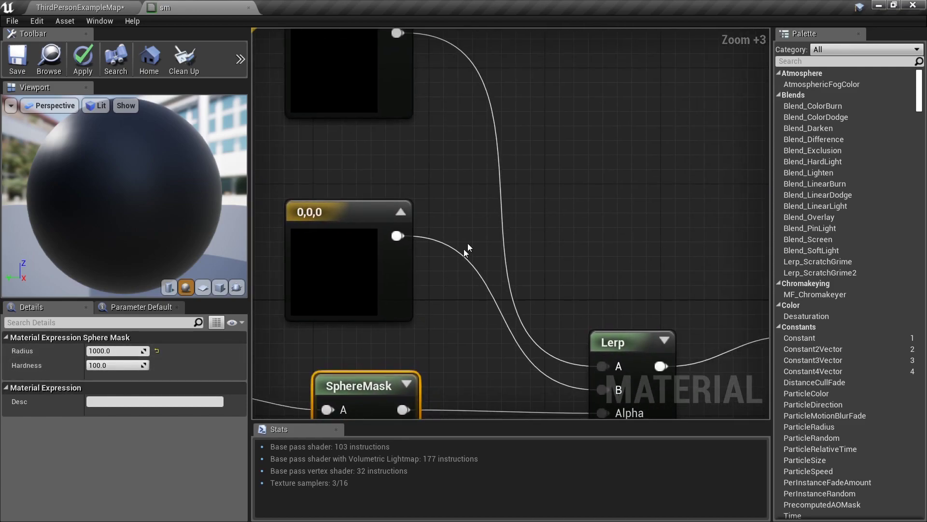
pyautogui.scroll(-1, 455, 260)
pyautogui.click(392, 96)
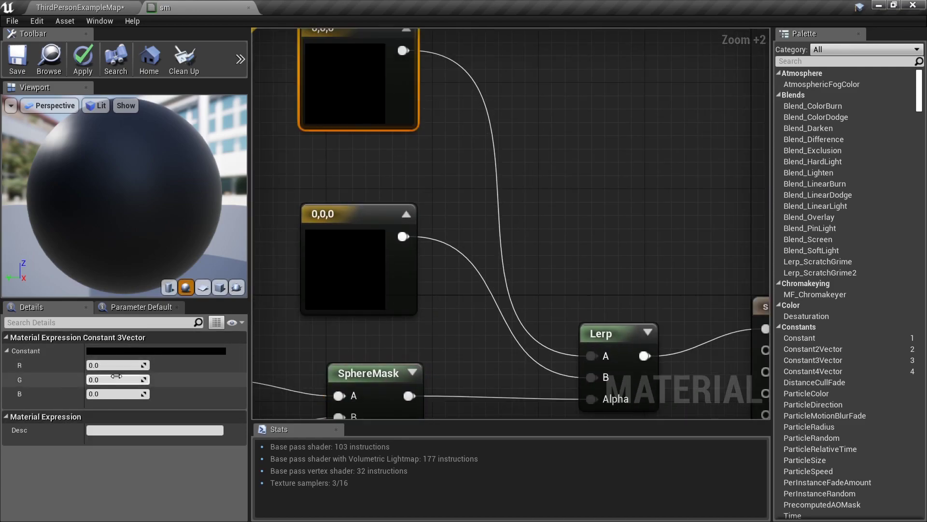
pyautogui.write('1')
pyautogui.press('Return')
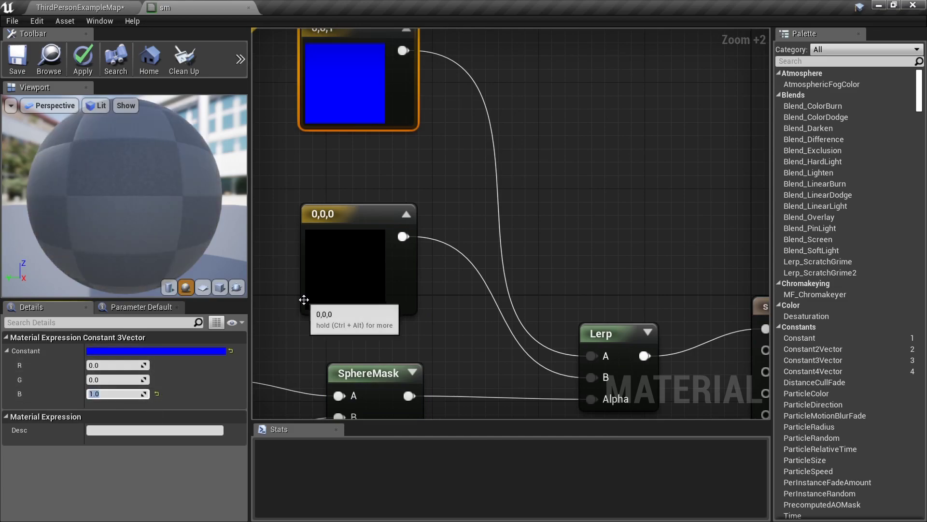
# Make the constant vector feeding the Lerp's B input red by setting its R channel to 1.
pyautogui.click(339, 272)
pyautogui.moveTo(491, 289); pyautogui.dragTo(546, 247, button='right')
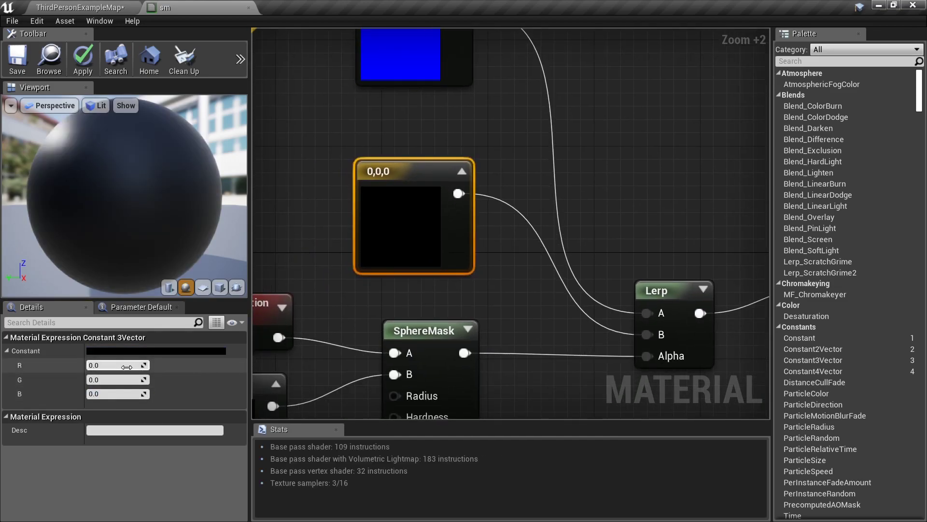
pyautogui.write('1')
pyautogui.press('Return')
pyautogui.scroll(-4, 586, 241)
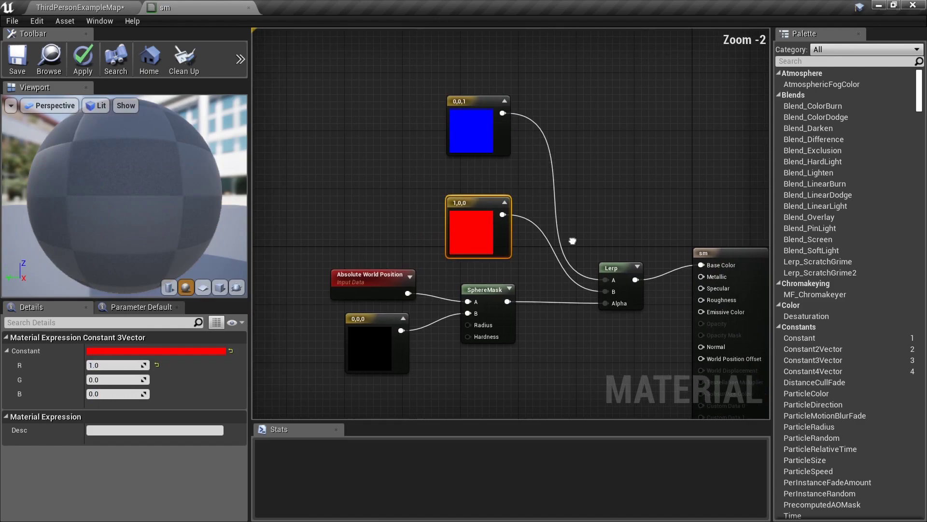
# Save the sm material and return to an overview of the ThirdPersonExampleMap level.
pyautogui.click(14, 70)
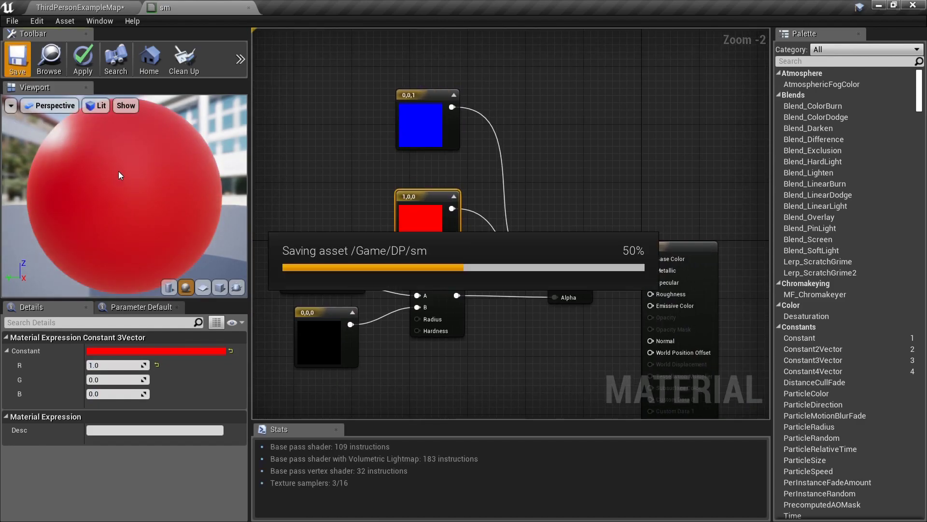
pyautogui.click(84, 6)
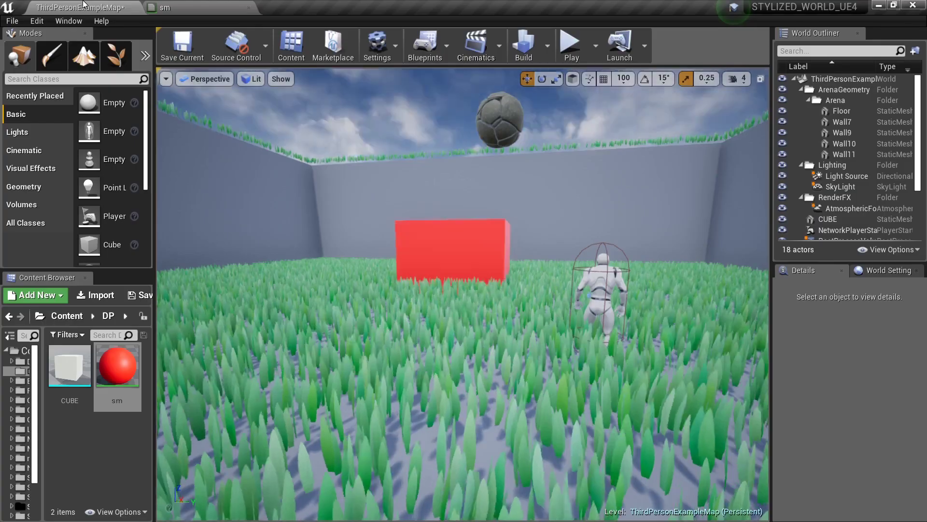
pyautogui.moveTo(573, 301); pyautogui.dragTo(507, 323, button='right')
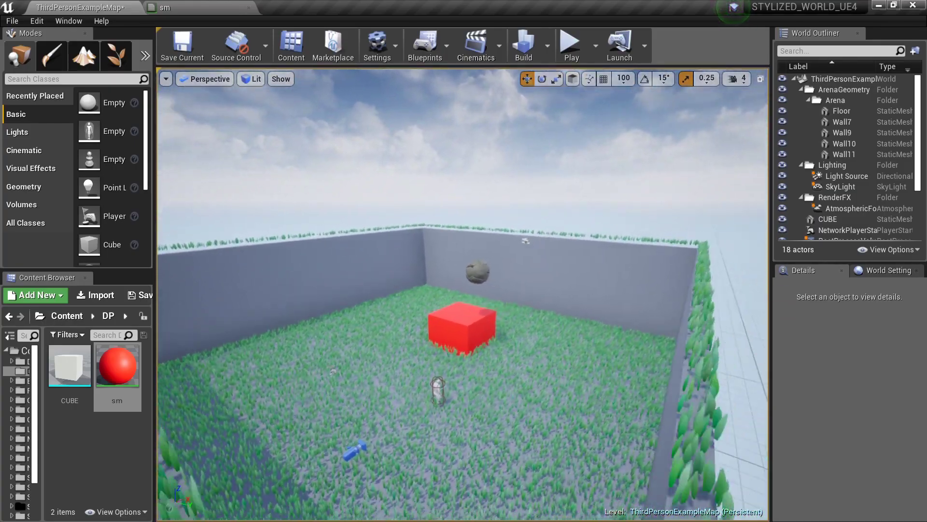
# Slide the cube along the X axis to about -1100 and back to about -765 to test the mask's colour boundary.
pyautogui.click(440, 353)
pyautogui.moveTo(440, 353); pyautogui.dragTo(515, 322, button='right')
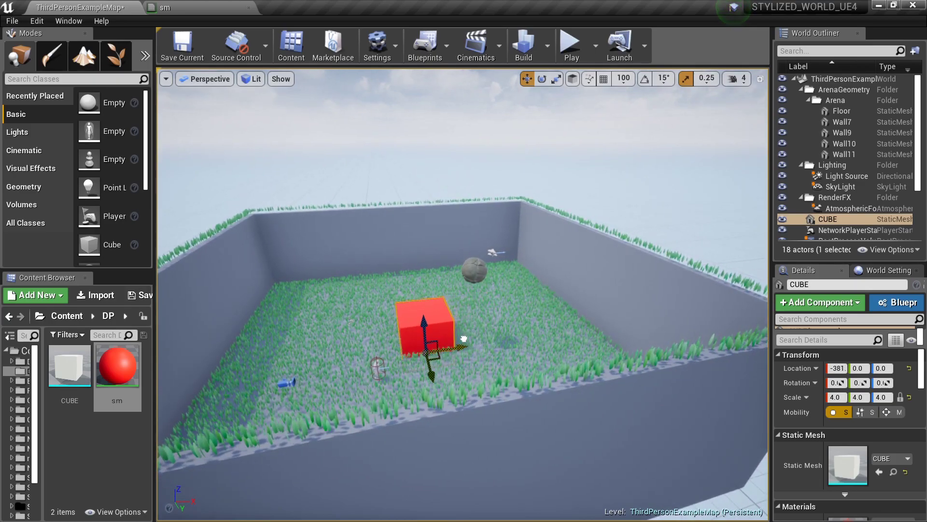
pyautogui.moveTo(403, 344); pyautogui.dragTo(438, 358, button='right')
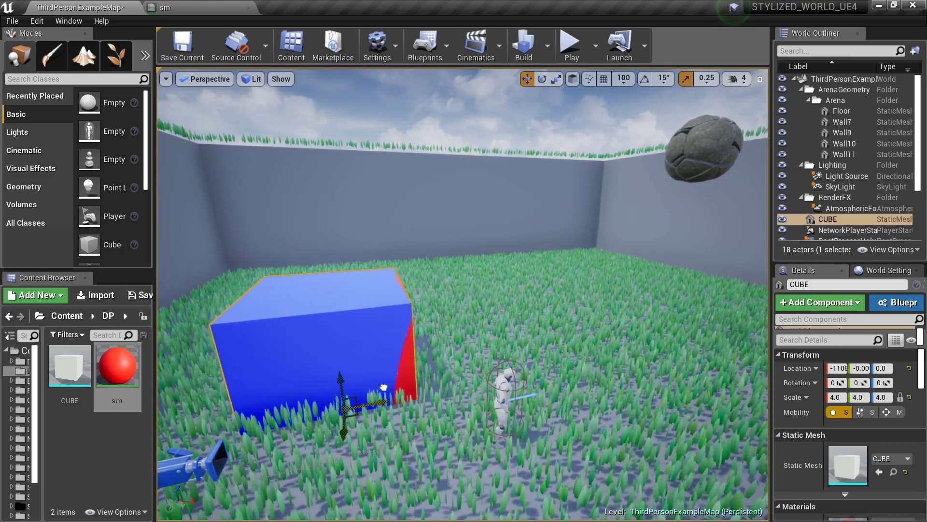
pyautogui.press('a')
pyautogui.moveTo(447, 374); pyautogui.dragTo(461, 382, button='right')
pyautogui.moveTo(465, 410); pyautogui.dragTo(469, 408)
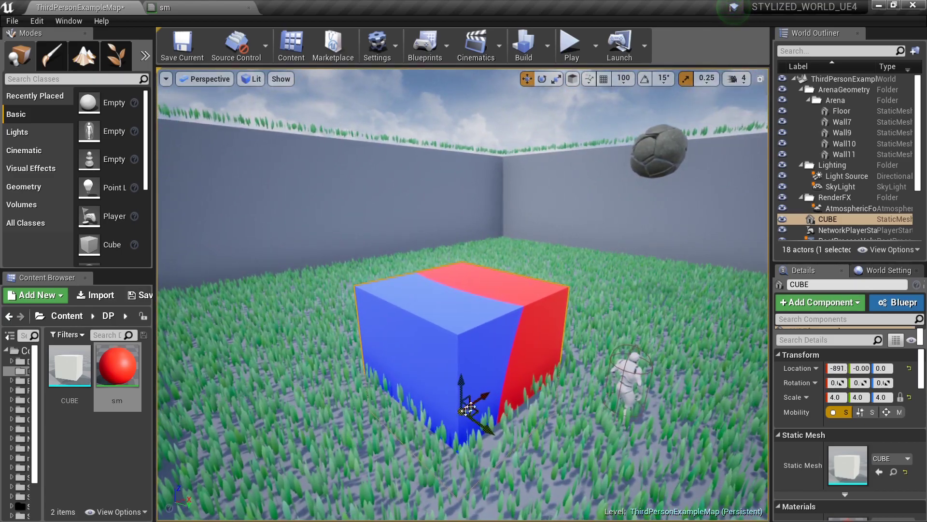
pyautogui.moveTo(506, 368); pyautogui.dragTo(505, 370)
pyautogui.press('d')
pyautogui.moveTo(504, 369); pyautogui.dragTo(468, 325, button='right')
pyautogui.press('s')
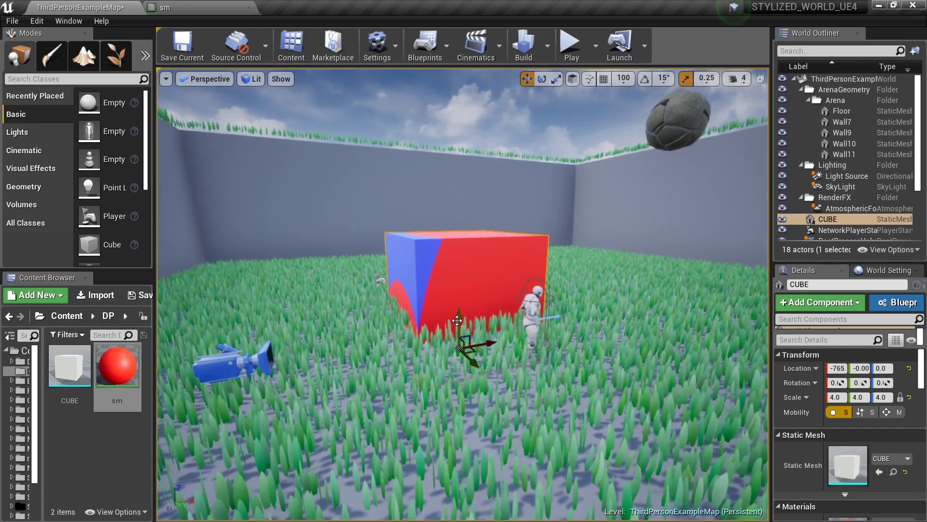
# Raise the cube to about Z 368 and shift it along X to test the mask above the ground.
pyautogui.moveTo(460, 232); pyautogui.dragTo(461, 202)
pyautogui.moveTo(461, 201); pyautogui.dragTo(652, 205, button='right')
pyautogui.press('a')
pyautogui.moveTo(340, 263); pyautogui.dragTo(391, 260, button='right')
pyautogui.keyDown('alt'); pyautogui.moveTo(309, 361); pyautogui.dragTo(335, 358); pyautogui.keyUp('alt')
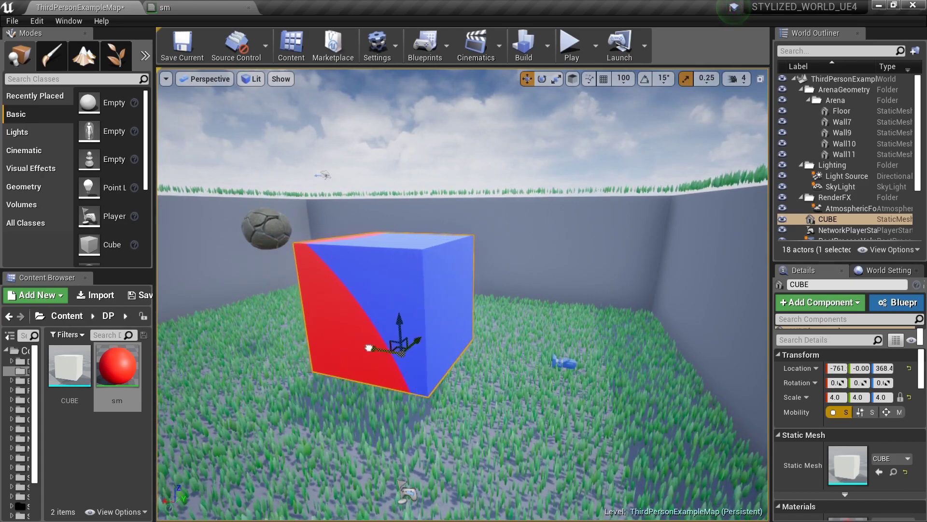
pyautogui.moveTo(409, 346); pyautogui.dragTo(428, 345)
pyautogui.moveTo(428, 345); pyautogui.dragTo(290, 338, button='right')
pyautogui.press('d')
pyautogui.moveTo(333, 332); pyautogui.dragTo(429, 340)
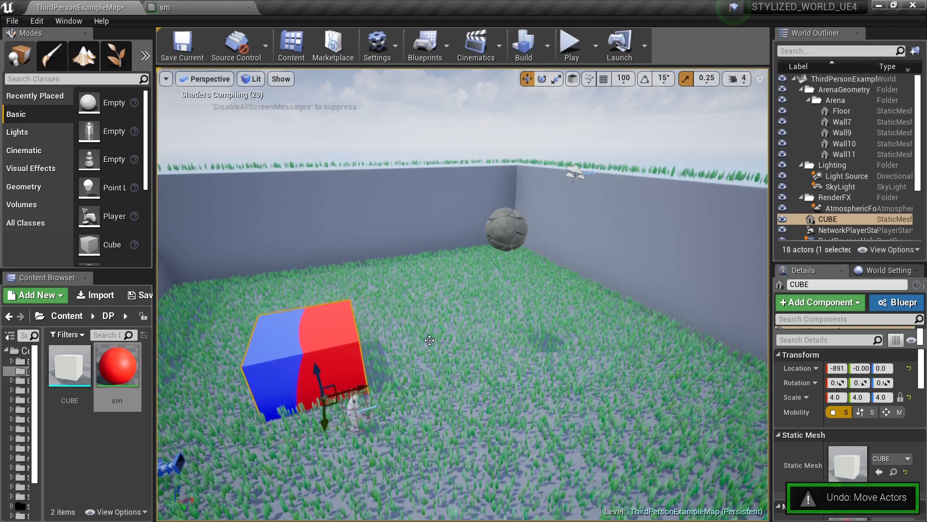
# Raise the cube above the world origin to about Z 854 and undo the moves to restore it to the origin.
pyautogui.keyDown('alt'); pyautogui.moveTo(429, 339); pyautogui.dragTo(476, 159); pyautogui.keyUp('alt')
pyautogui.moveTo(491, 159); pyautogui.dragTo(483, 187, button='right')
pyautogui.press('e')
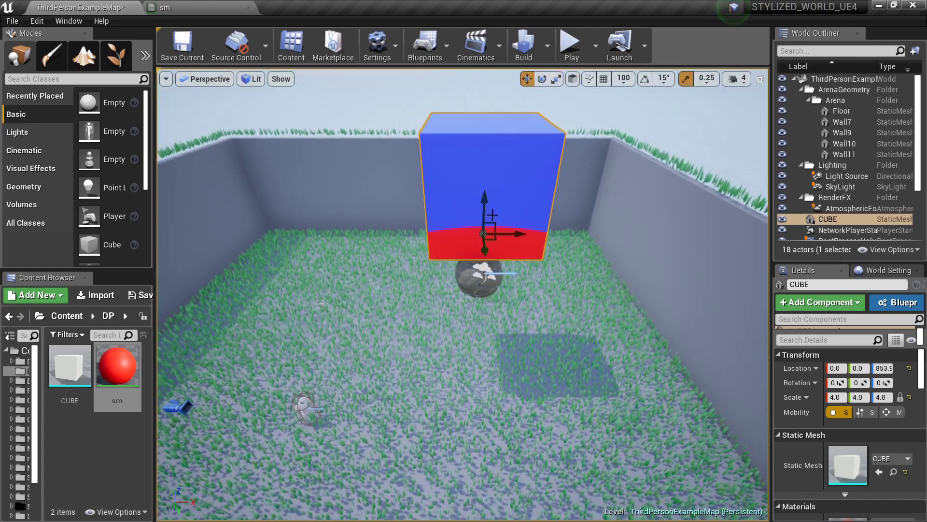
pyautogui.hotkey('ctrl', 'z')
pyautogui.hotkey('ctrl', 'z')
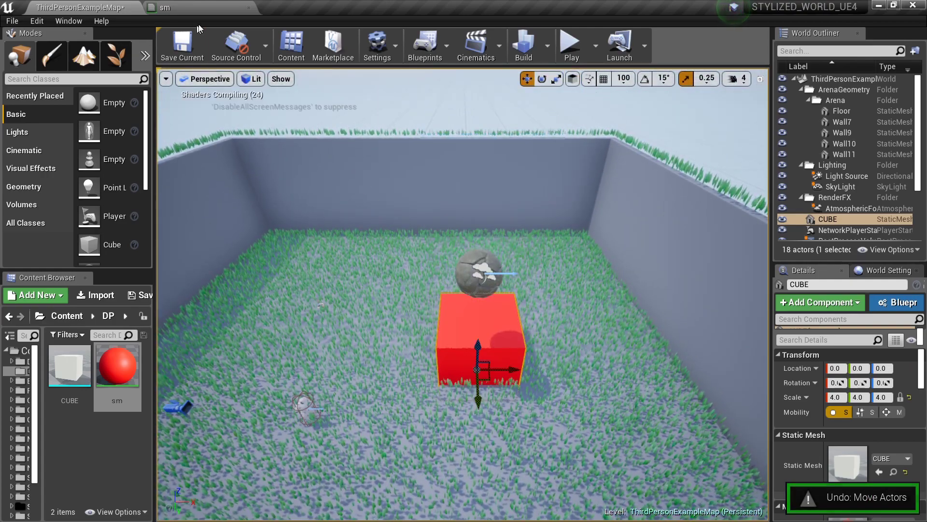
# Delete the 0,0,0 constant that feeds the SphereMask's B input in the sm material.
pyautogui.click(169, 8)
pyautogui.moveTo(407, 251); pyautogui.dragTo(435, 203, button='right')
pyautogui.scroll(7, 352, 302)
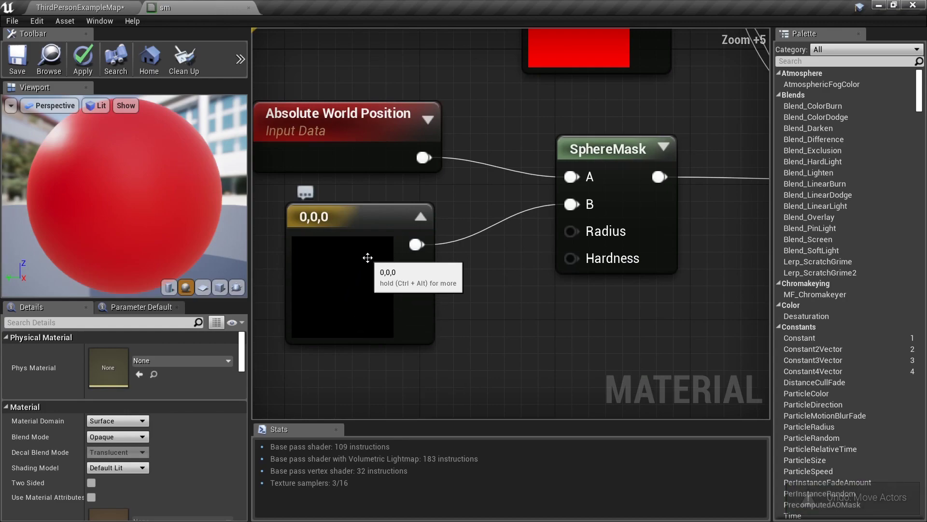
pyautogui.scroll(-8, 367, 258)
pyautogui.scroll(6, 362, 242)
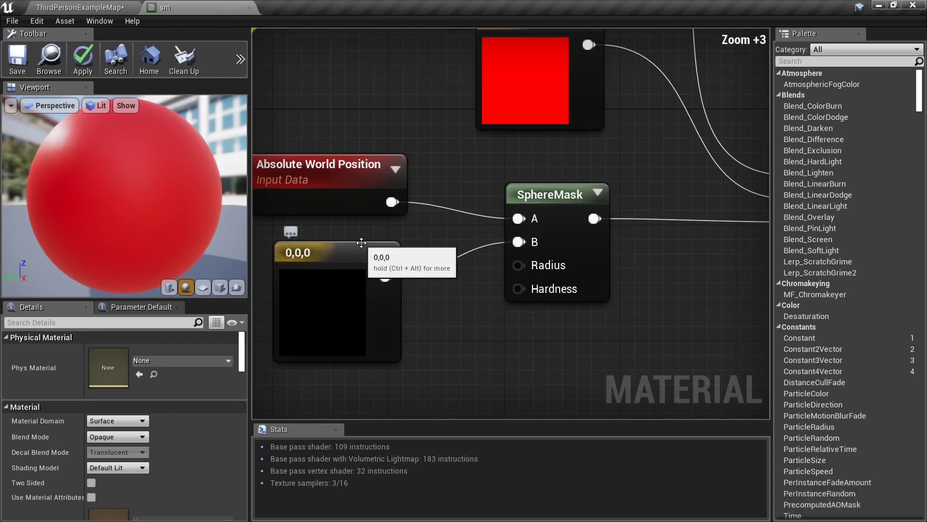
pyautogui.moveTo(352, 252); pyautogui.dragTo(494, 253, button='right')
pyautogui.click(468, 283)
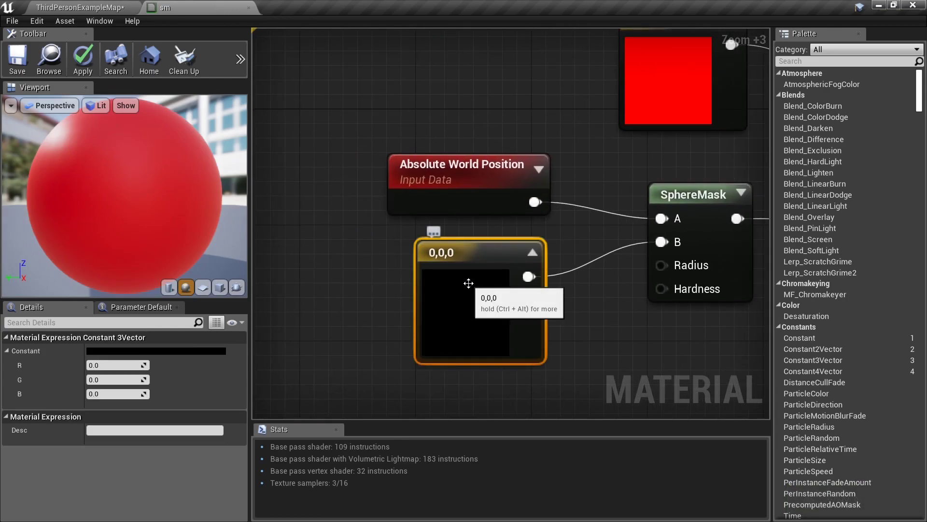
pyautogui.press('Delete')
# Add a CameraPositionWS node below Absolute World Position and connect it to the SphereMask's B input.
pyautogui.rightClick(461, 273)
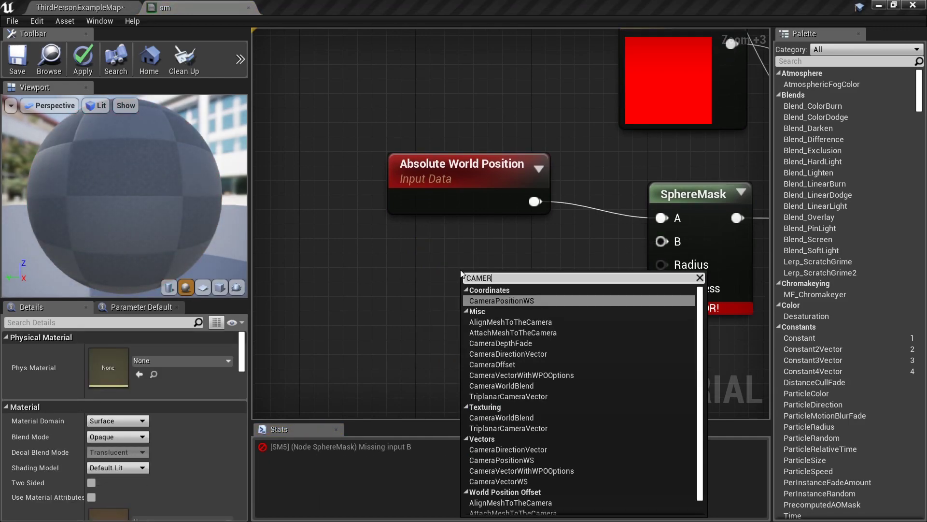
pyautogui.press('Return')
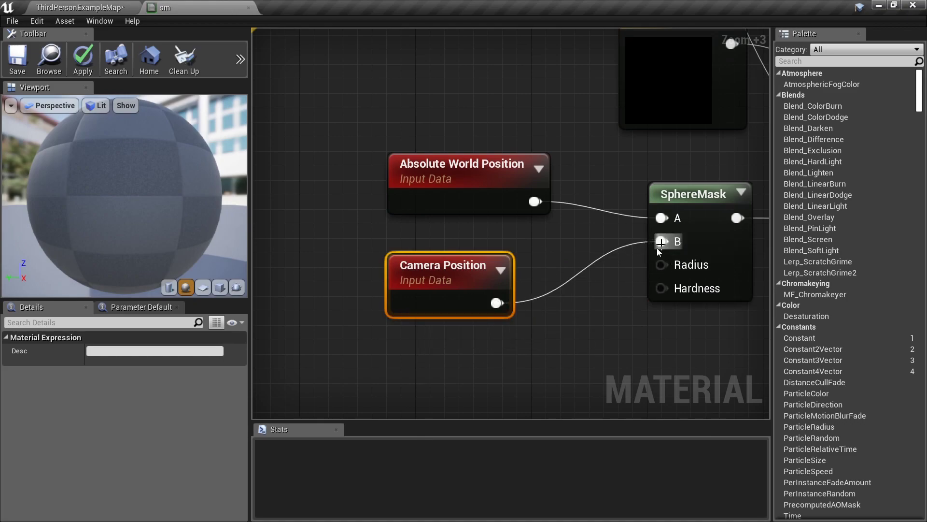
pyautogui.moveTo(663, 242); pyautogui.dragTo(662, 242)
# Save the sm material and view the cube in the ThirdPersonExampleMap level.
pyautogui.scroll(-5, 662, 241)
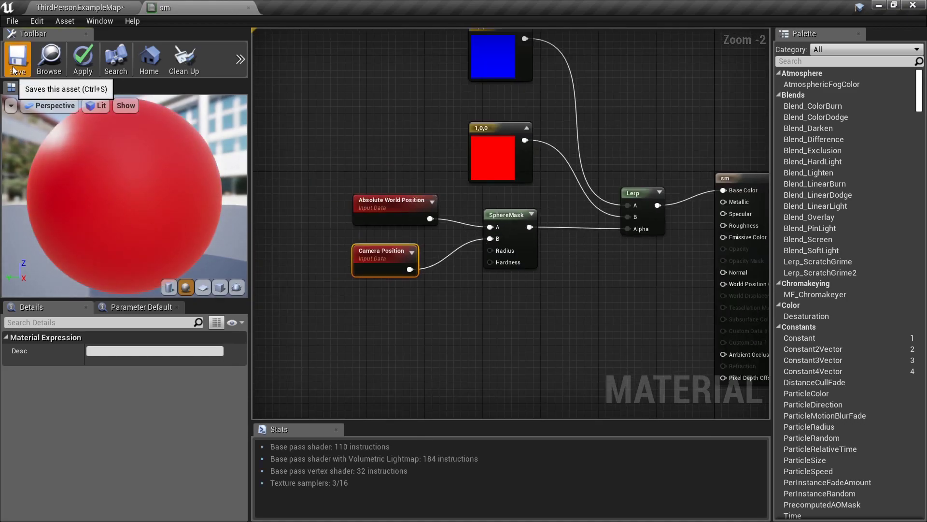
pyautogui.click(16, 69)
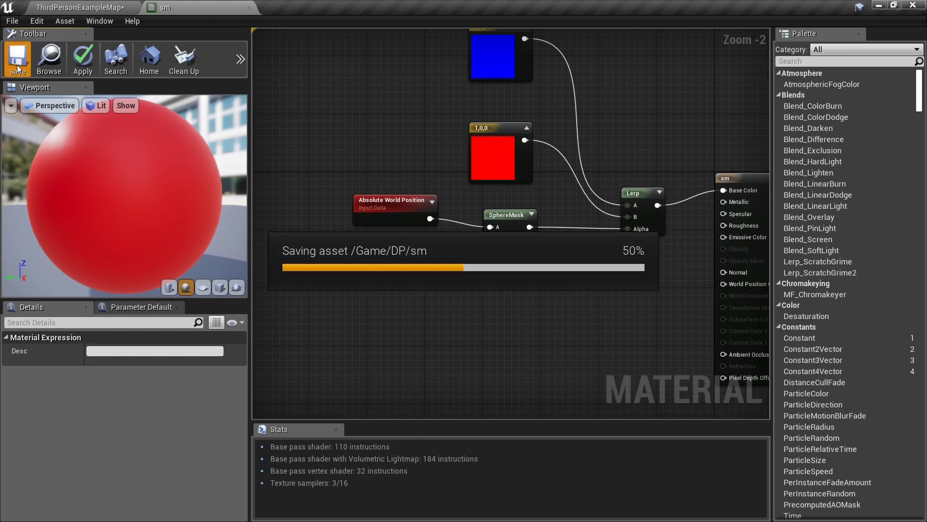
pyautogui.click(63, 6)
pyautogui.moveTo(462, 309); pyautogui.dragTo(517, 307, button='right')
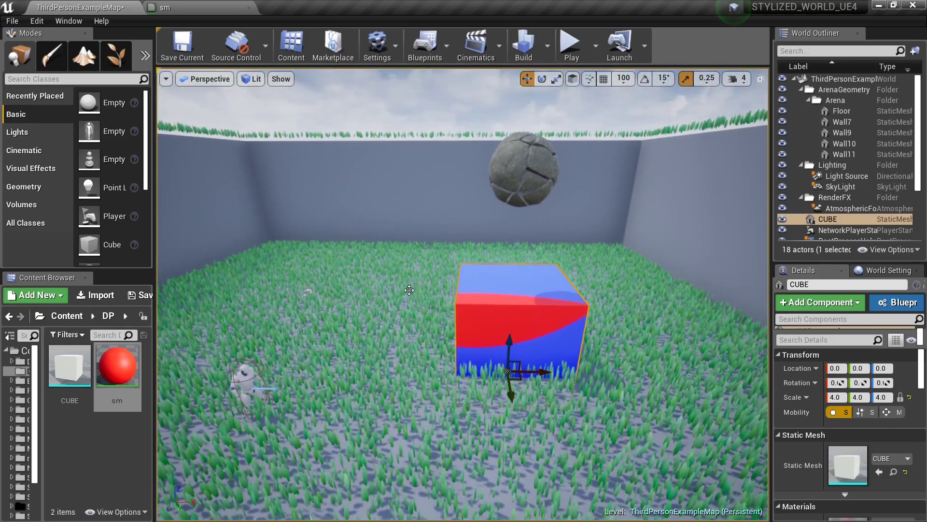
# Play the level in full screen, run the character around the cube to test the camera-based mask, and return to the normal editor view.
pyautogui.press('F11')
pyautogui.hotkey('alt', 'p')
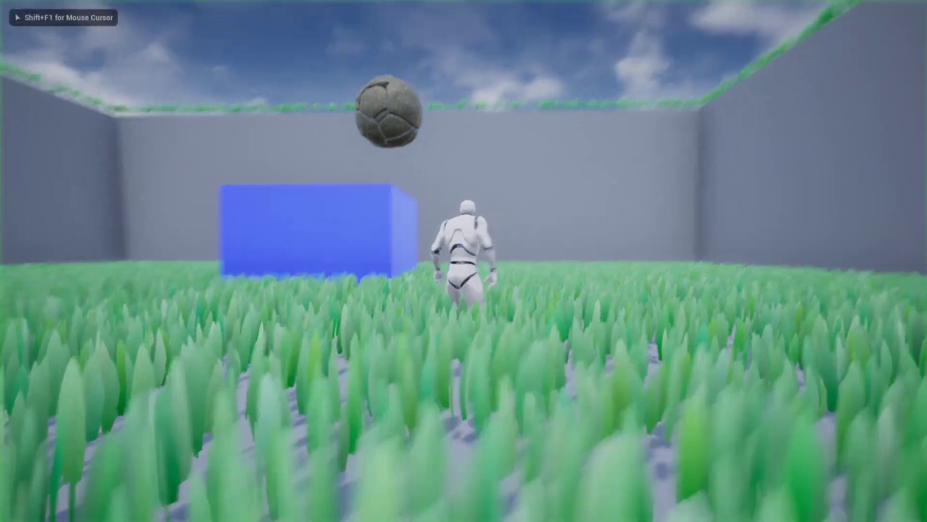
pyautogui.press('s')
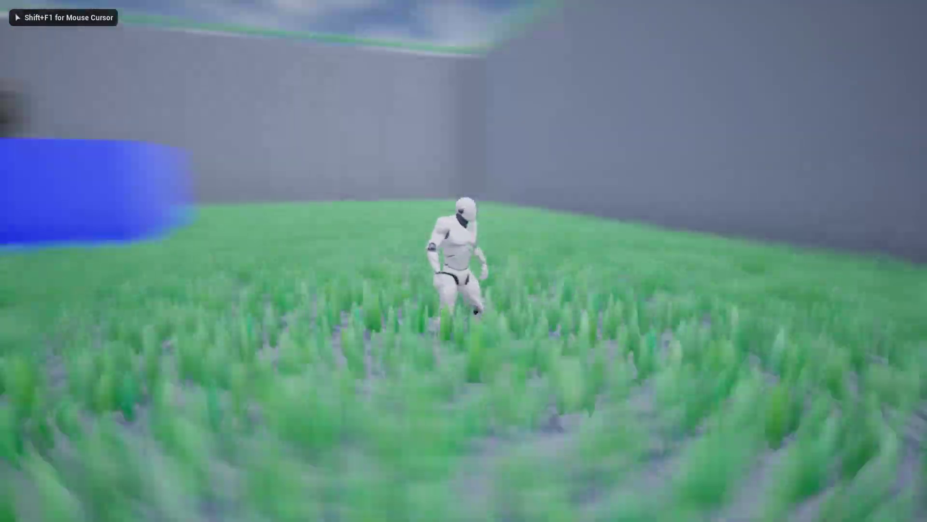
pyautogui.press('a')
pyautogui.press('w')
pyautogui.press('d')
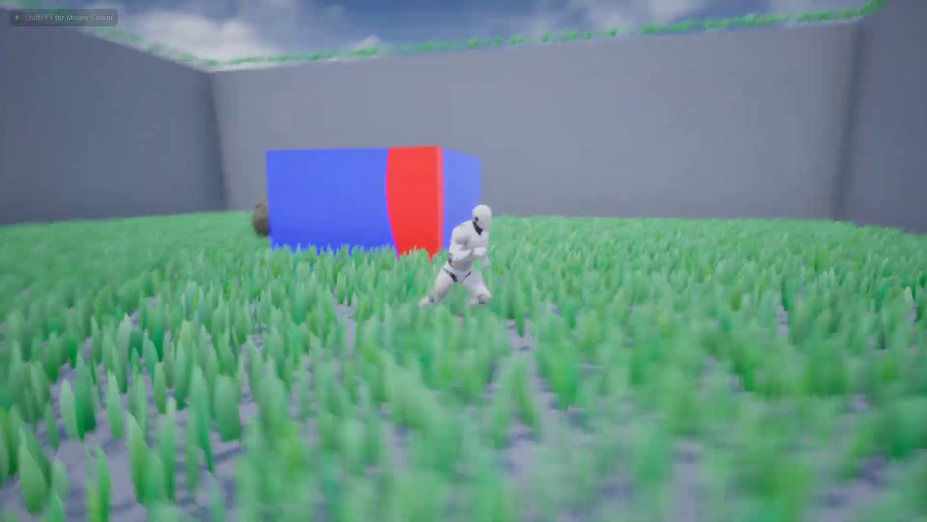
pyautogui.press('w')
pyautogui.press('a')
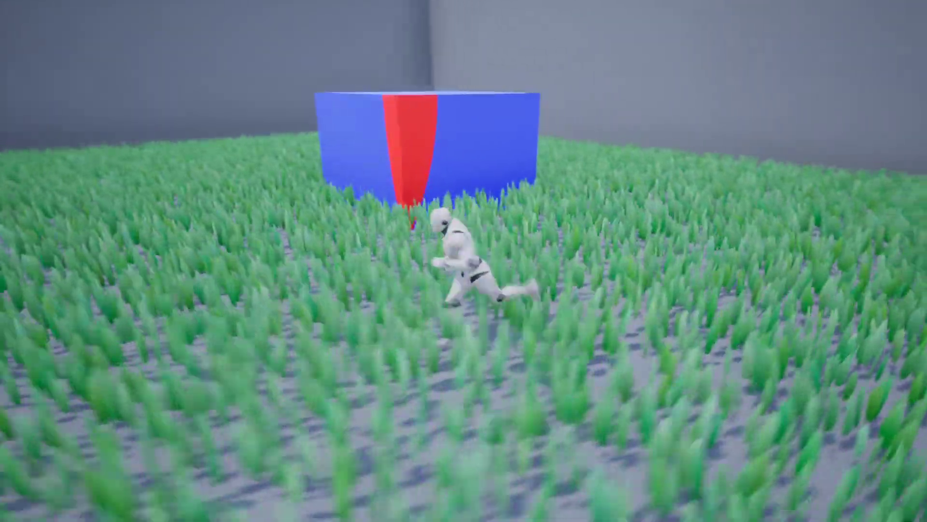
pyautogui.press('w')
pyautogui.press('a')
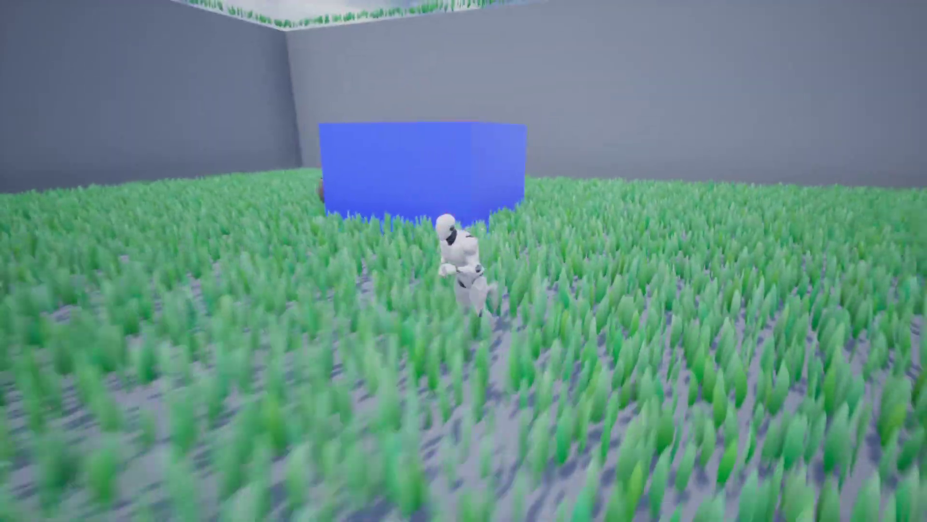
pyautogui.press('Escape')
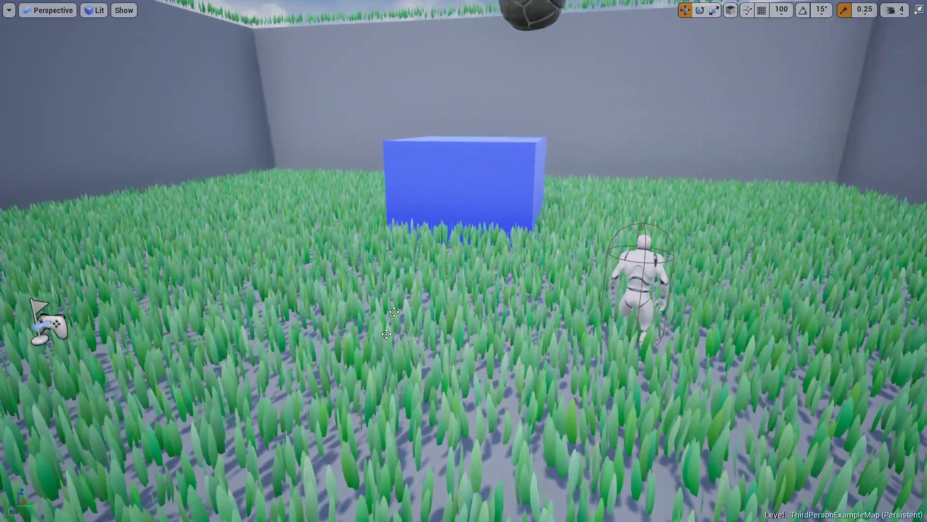
pyautogui.press('F11')
# Raise the cube to about Z 182 and shift the Rolling_Rock3 sphere along Y to about 754.
pyautogui.click(474, 246)
pyautogui.keyDown('alt'); pyautogui.moveTo(473, 246); pyautogui.dragTo(430, 251); pyautogui.keyUp('alt')
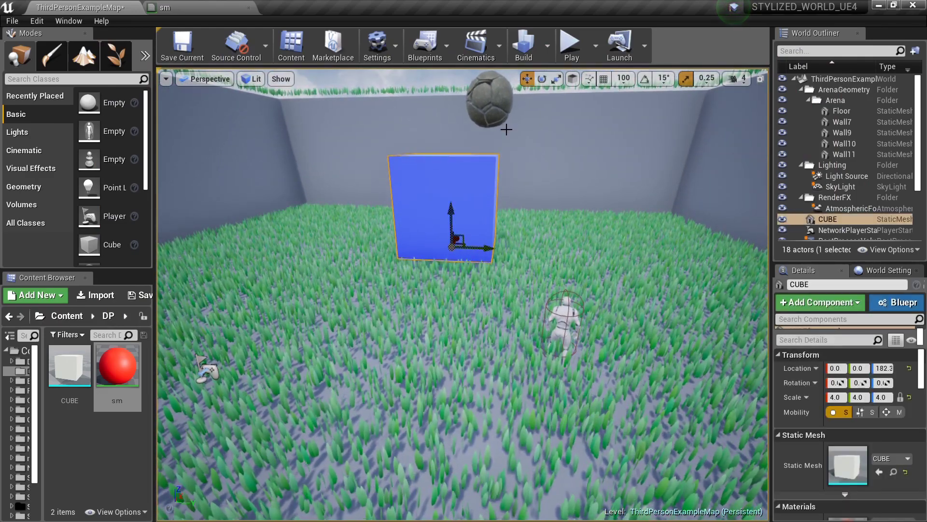
pyautogui.click(506, 101)
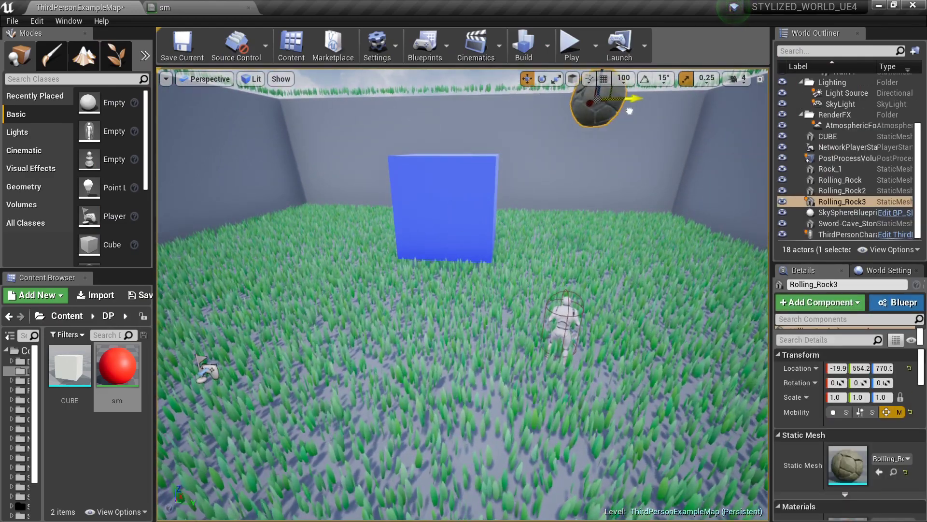
# Set the sm material's Blend Mode to Translucent.
pyautogui.click(209, 4)
pyautogui.moveTo(506, 318); pyautogui.dragTo(433, 334, button='right')
pyautogui.scroll(2, 557, 277)
pyautogui.moveTo(558, 276); pyautogui.dragTo(347, 235, button='right')
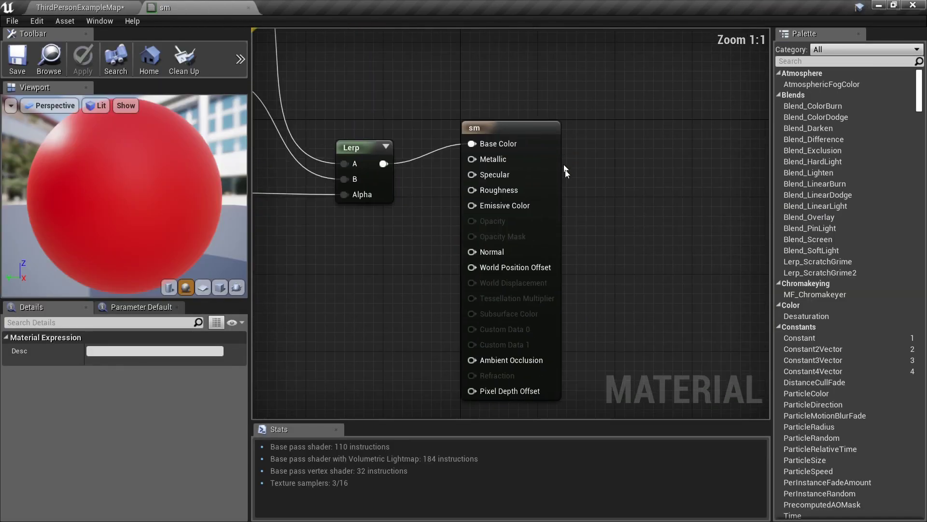
pyautogui.click(559, 178)
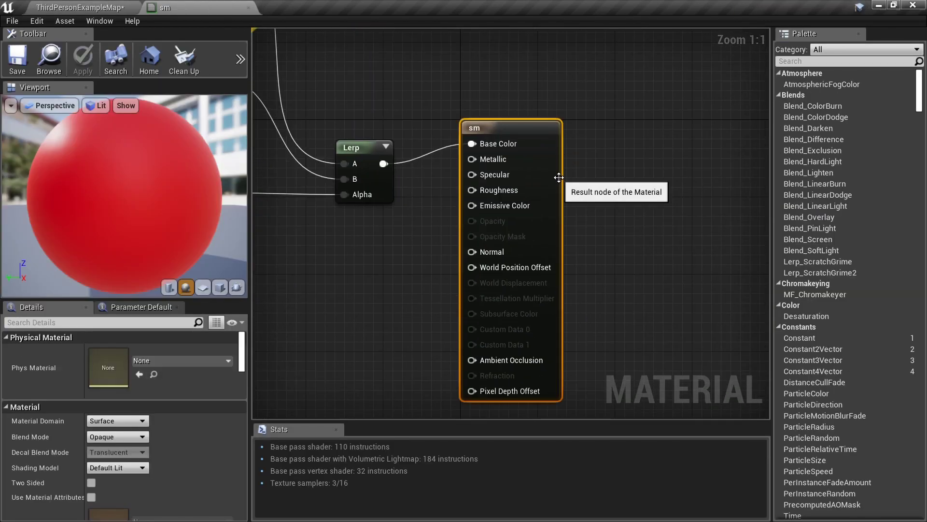
pyautogui.click(130, 437)
pyautogui.click(146, 463)
# Move the sm result node away from the Lerp, disconnect its Base Color input and delete the red 1,0,0 constant.
pyautogui.moveTo(310, 278); pyautogui.dragTo(418, 350, button='right')
pyautogui.moveTo(646, 249); pyautogui.dragTo(714, 259)
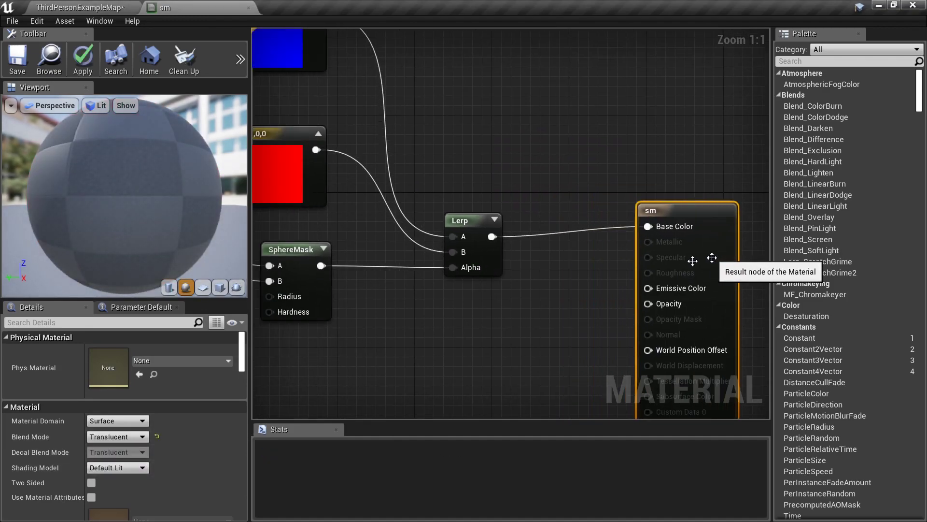
pyautogui.keyDown('alt'); pyautogui.click(649, 226); pyautogui.keyUp('alt')
pyautogui.click(271, 179)
pyautogui.press('Delete')
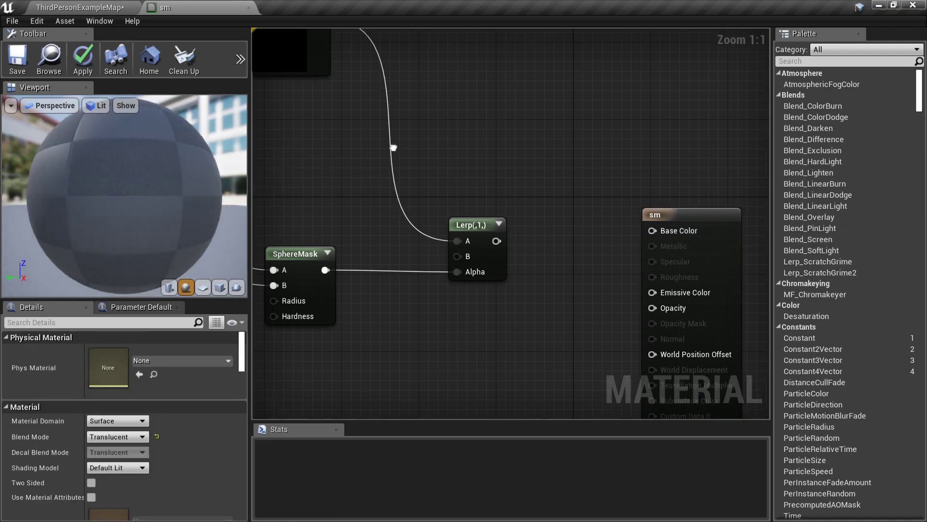
# Detach the blue 0,0,1 constant from the Lerp, place it above the Lerp and connect it to Base Color.
pyautogui.moveTo(306, 36); pyautogui.dragTo(345, 94, button='right')
pyautogui.moveTo(324, 100); pyautogui.dragTo(546, 201)
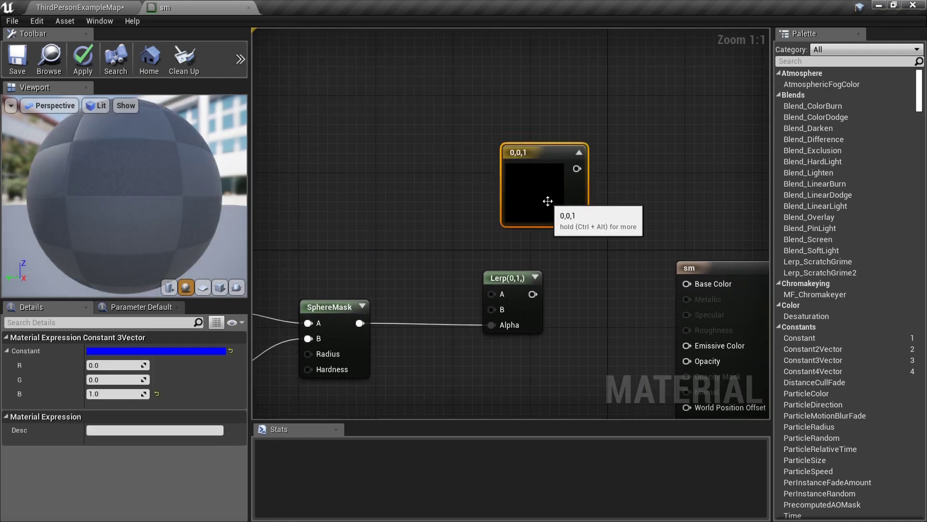
pyautogui.scroll(3, 485, 153)
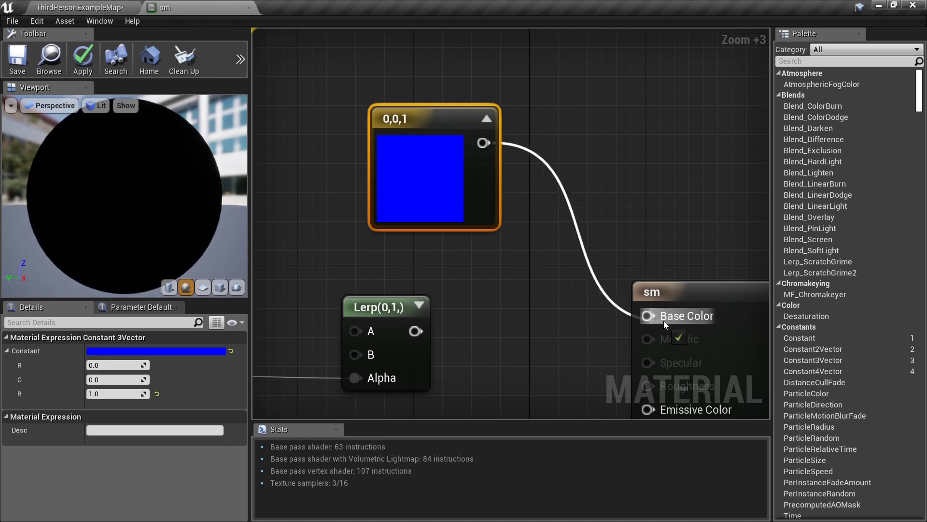
pyautogui.moveTo(663, 321); pyautogui.dragTo(662, 319)
# Add two scalar Constant nodes above the SphereMask and connect them to the Lerp's A and B inputs.
pyautogui.moveTo(435, 280); pyautogui.dragTo(677, 302, button='right')
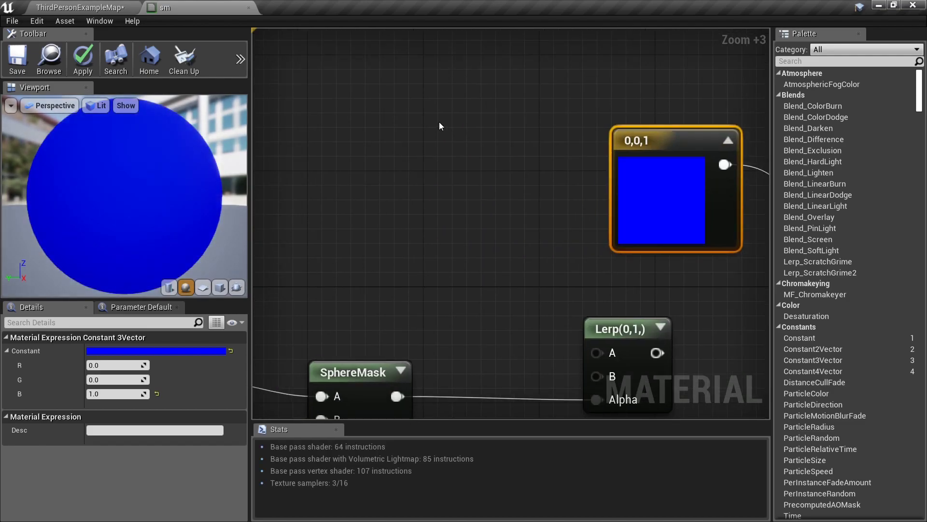
pyautogui.click(439, 122)
pyautogui.click(434, 235)
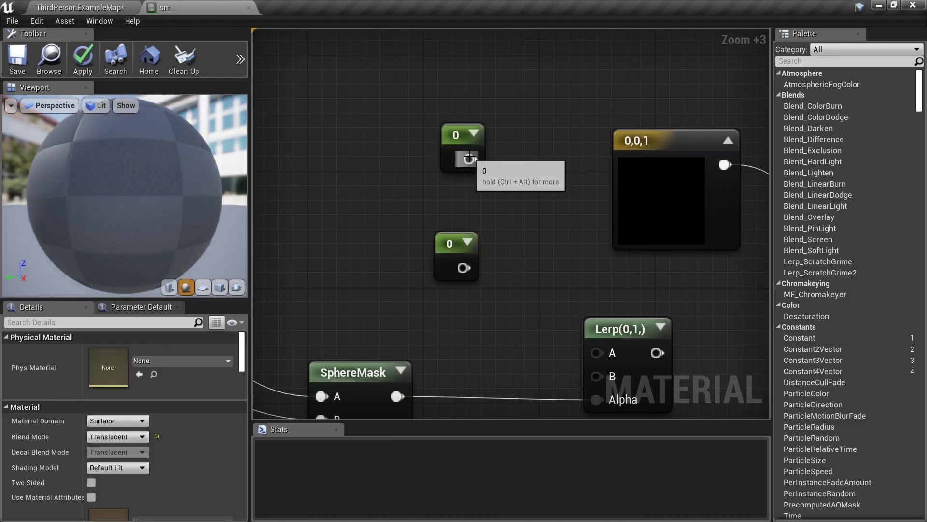
pyautogui.moveTo(470, 159); pyautogui.dragTo(597, 353)
pyautogui.moveTo(497, 348); pyautogui.dragTo(465, 282, button='right')
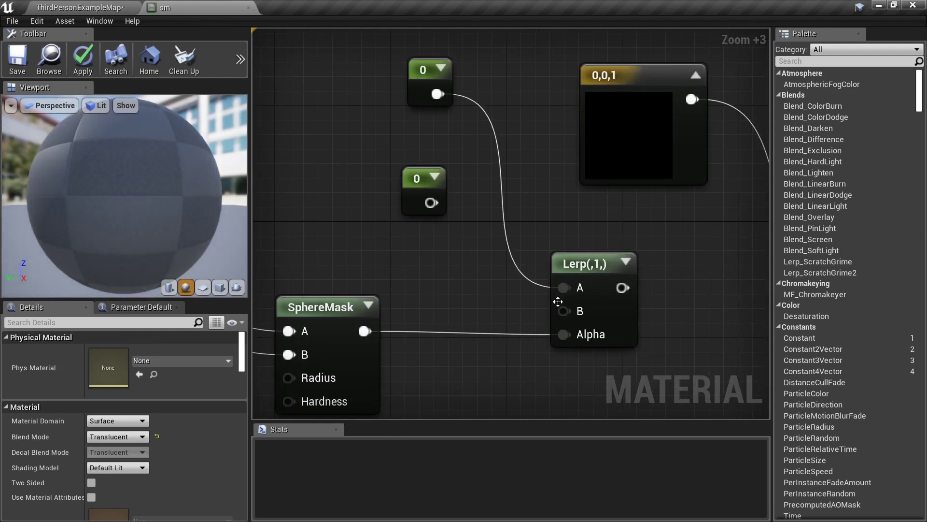
pyautogui.moveTo(563, 311); pyautogui.dragTo(483, 236)
pyautogui.moveTo(443, 199); pyautogui.dragTo(442, 199)
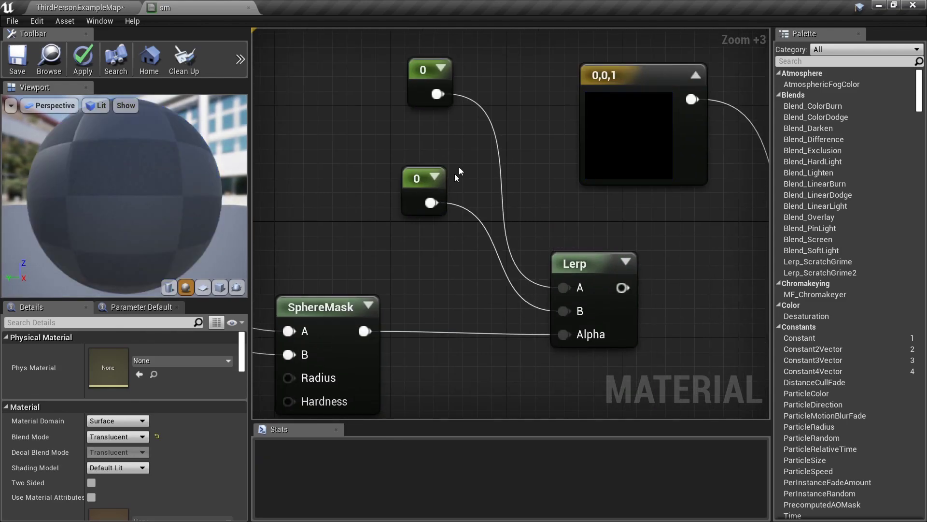
# Set the constant feeding the Lerp's A input to 1.
pyautogui.click(427, 93)
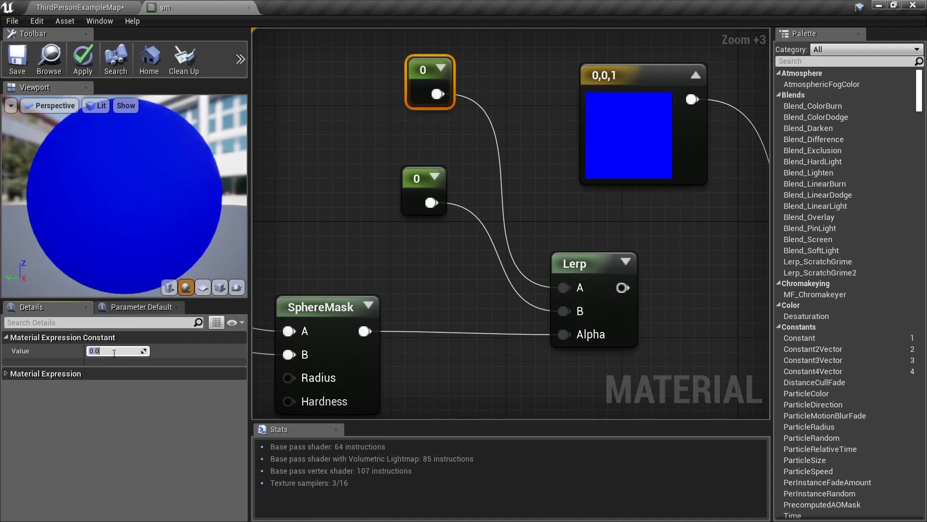
pyautogui.write('1')
pyautogui.press('Return')
pyautogui.click(407, 265)
# Connect the Lerp output to the sm result node's Opacity input.
pyautogui.scroll(-1, 478, 273)
pyautogui.moveTo(478, 273); pyautogui.dragTo(308, 241, button='right')
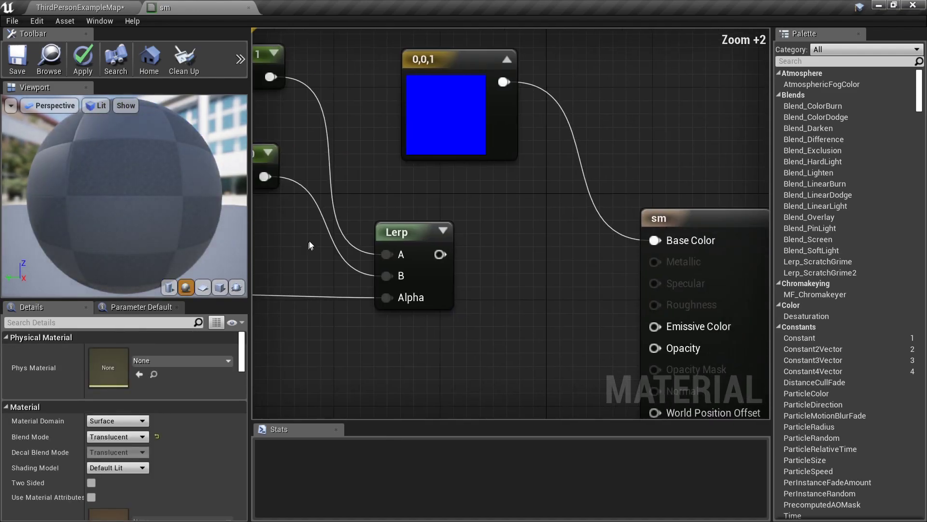
pyautogui.moveTo(354, 219); pyautogui.dragTo(375, 220, button='right')
pyautogui.moveTo(507, 246); pyautogui.dragTo(553, 233, button='right')
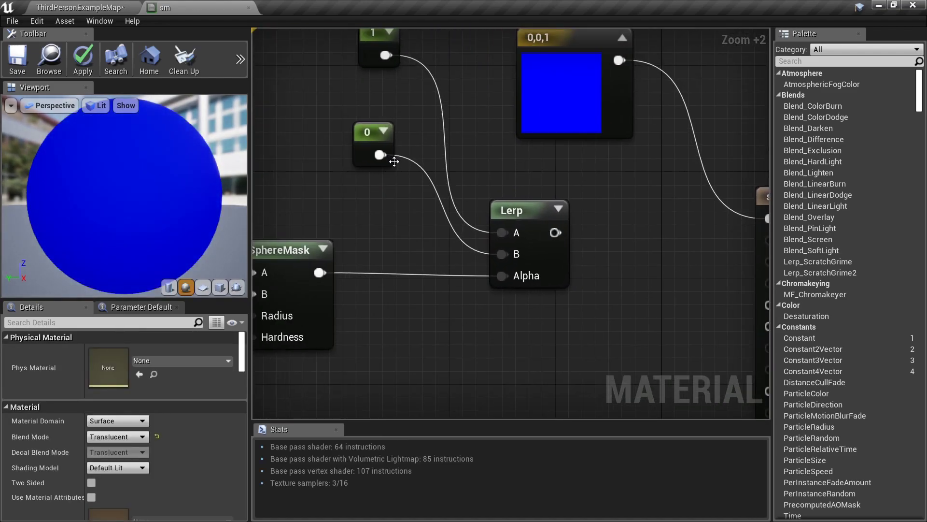
pyautogui.moveTo(392, 161); pyautogui.dragTo(387, 153, button='right')
pyautogui.moveTo(605, 280); pyautogui.dragTo(605, 280)
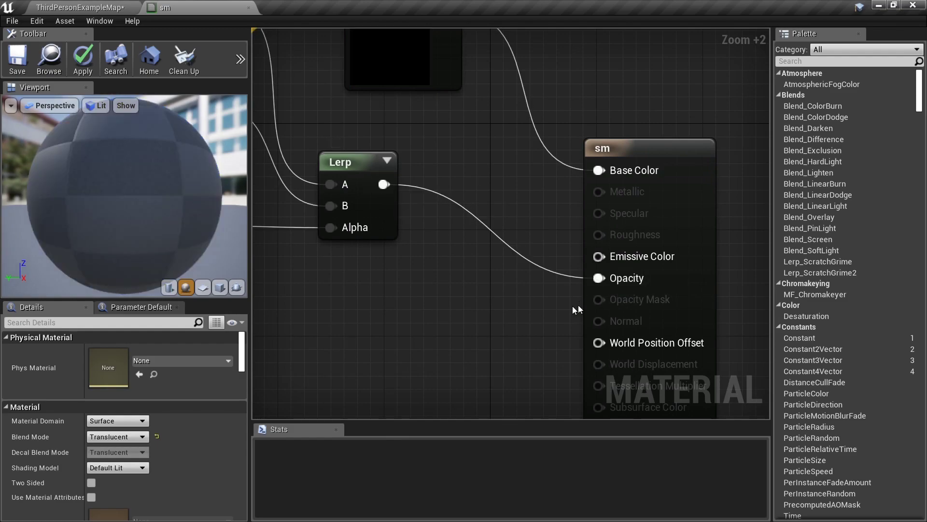
# Save the translucent sm material and return to the ThirdPersonExampleMap level.
pyautogui.scroll(-5, 374, 261)
pyautogui.moveTo(291, 271); pyautogui.dragTo(579, 233, button='right')
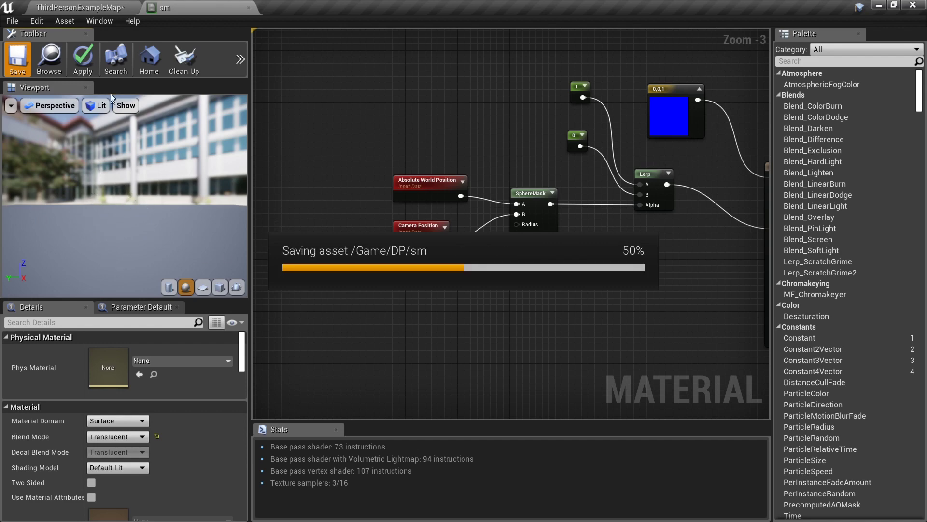
pyautogui.click(95, 8)
# Examine the cube's opacity mask from several distances and angles in the level.
pyautogui.moveTo(386, 251)
pyautogui.mouseDown(button='right')
pyautogui.moveTo(375, 219)
pyautogui.moveTo(396, 198)
pyautogui.moveTo(371, 244)
pyautogui.mouseUp(button='right')
pyautogui.press('w')
pyautogui.press('s')
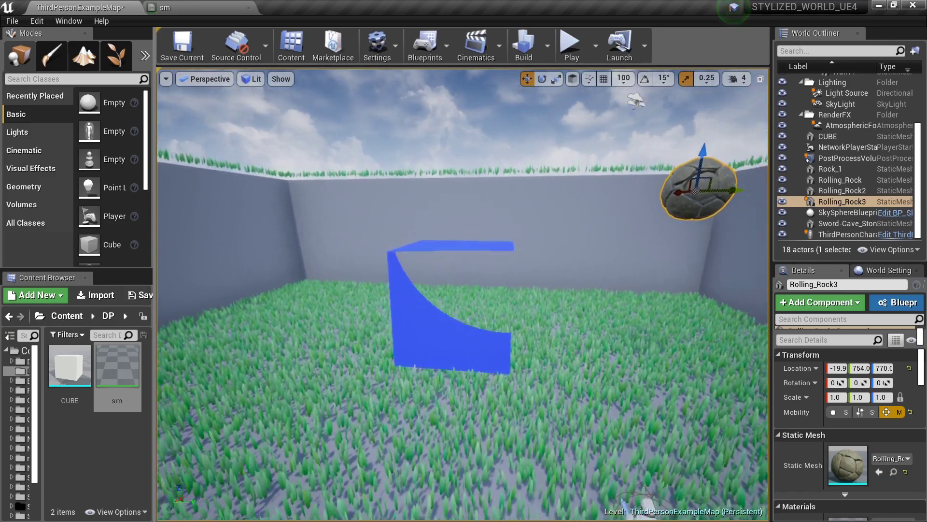
pyautogui.moveTo(470, 282); pyautogui.dragTo(522, 328, button='right')
pyautogui.moveTo(599, 420); pyautogui.dragTo(614, 420, button='right')
pyautogui.press('s')
pyautogui.press('w')
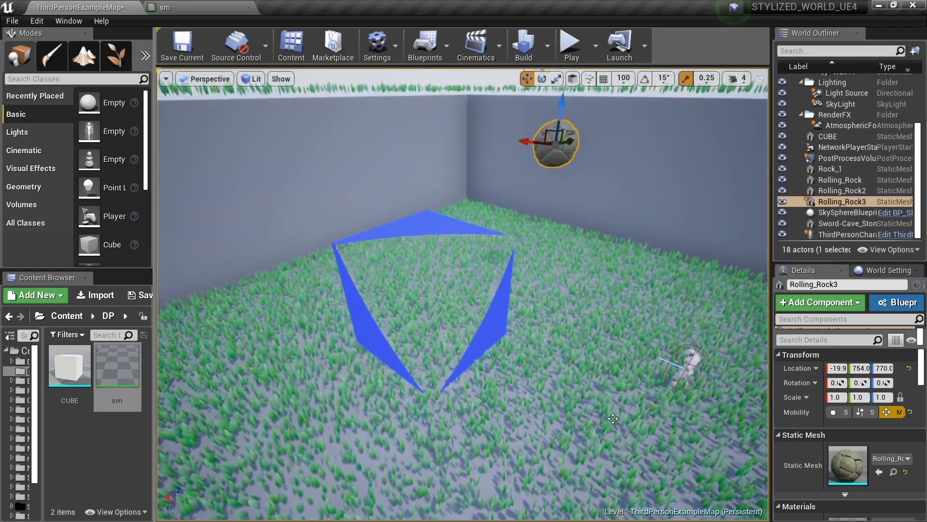
# Play the level full screen and run the character around the cube to check how its opacity mask reacts to the camera.
pyautogui.press('F11')
pyautogui.hotkey('alt', 'p')
pyautogui.click(611, 416)
pyautogui.press('d')
pyautogui.press('s')
pyautogui.press('a')
pyautogui.press('w')
pyautogui.press('d')
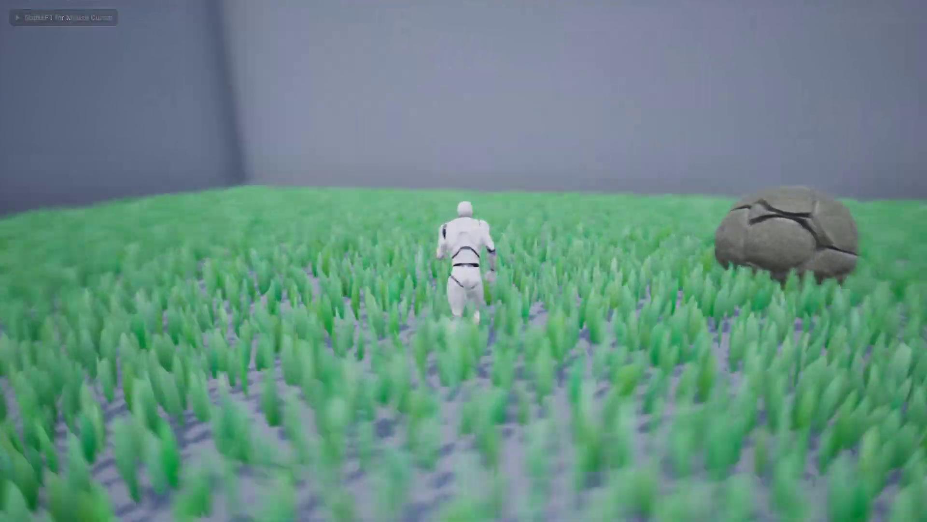
pyautogui.press('s')
pyautogui.press('d')
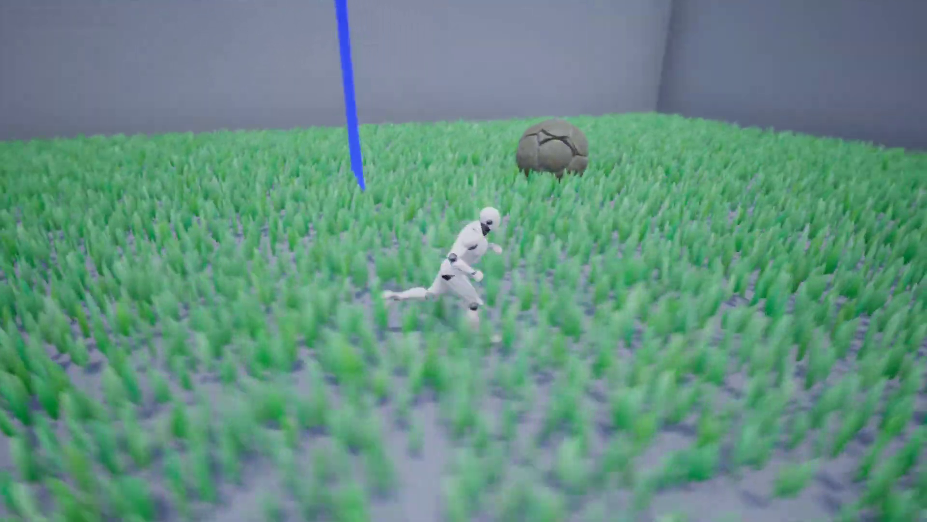
pyautogui.press('Escape')
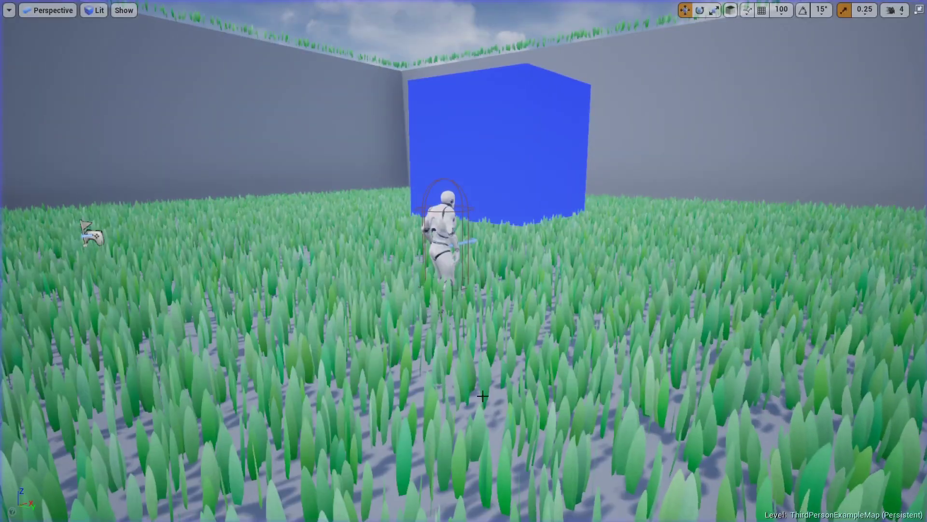
# Set the SphereMask node's hardness to 25 in the sm material and save it.
pyautogui.press('F11')
pyautogui.click(197, 10)
pyautogui.scroll(2, 596, 251)
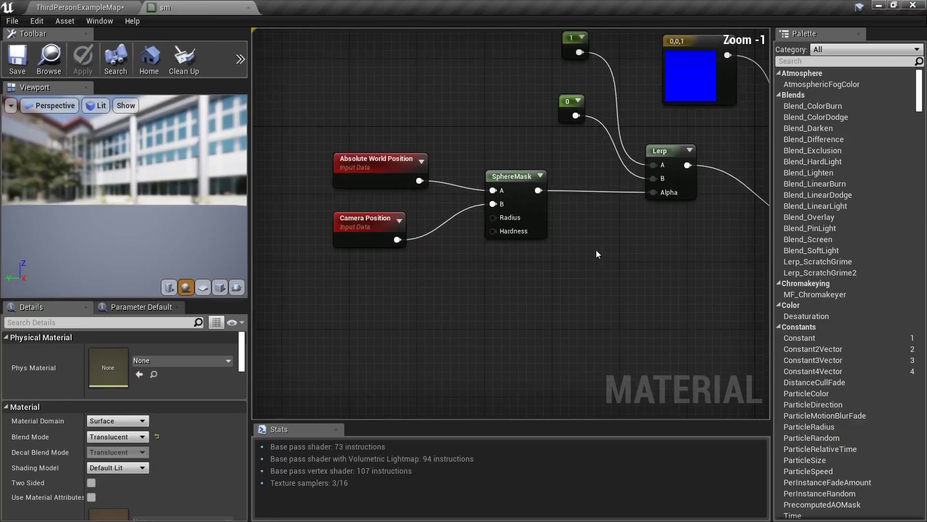
pyautogui.scroll(8, 596, 251)
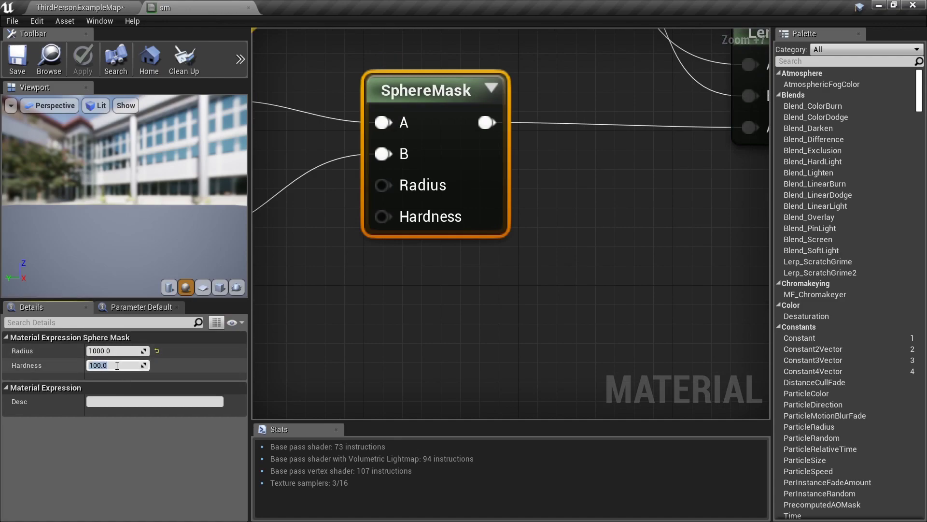
pyautogui.write('25')
pyautogui.press('Return')
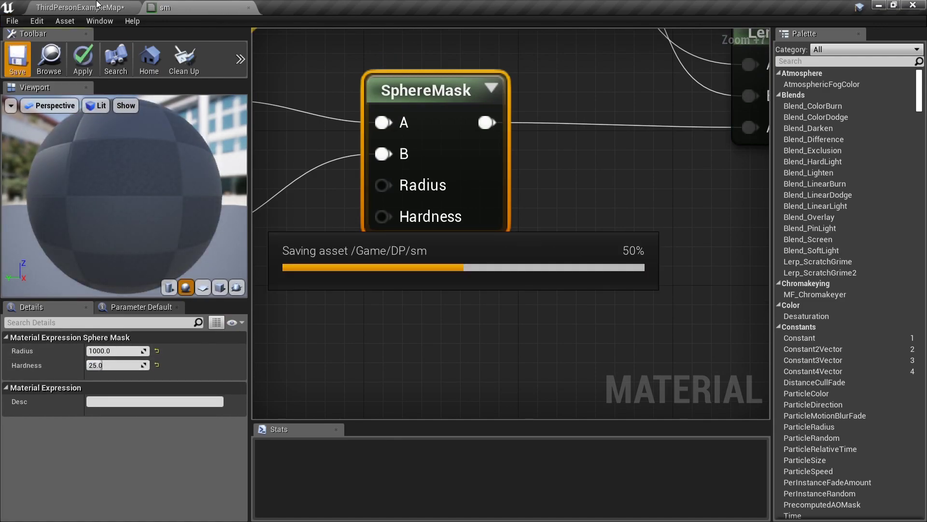
# Return to ThirdPersonExampleMap and examine the softness of the cube's mask edge in the full-screen viewport.
pyautogui.click(97, 6)
pyautogui.press('F11')
pyautogui.moveTo(476, 238)
pyautogui.mouseDown(button='right')
pyautogui.moveTo(418, 239)
pyautogui.moveTo(497, 256)
pyautogui.moveTo(464, 256)
pyautogui.moveTo(449, 213)
pyautogui.moveTo(476, 239)
pyautogui.mouseUp(button='right')
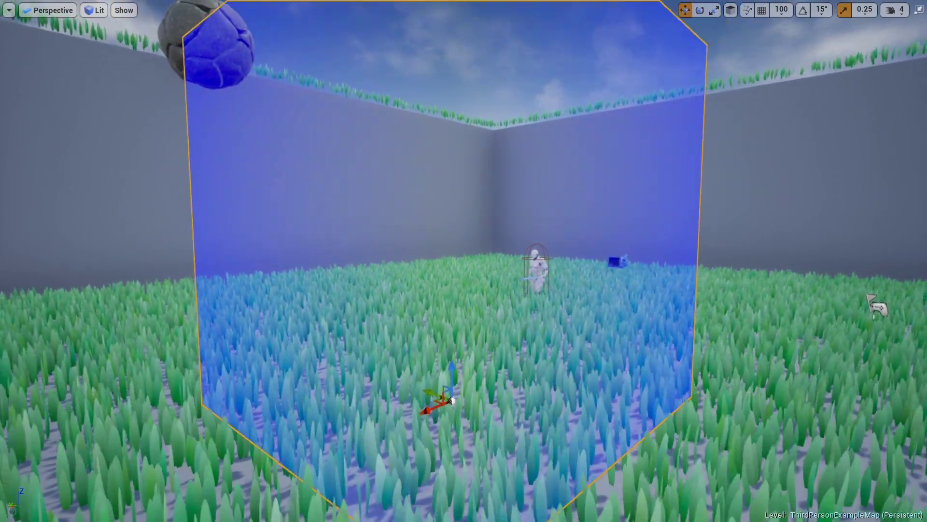
pyautogui.moveTo(476, 238); pyautogui.dragTo(474, 231, button='right')
pyautogui.press('F11')
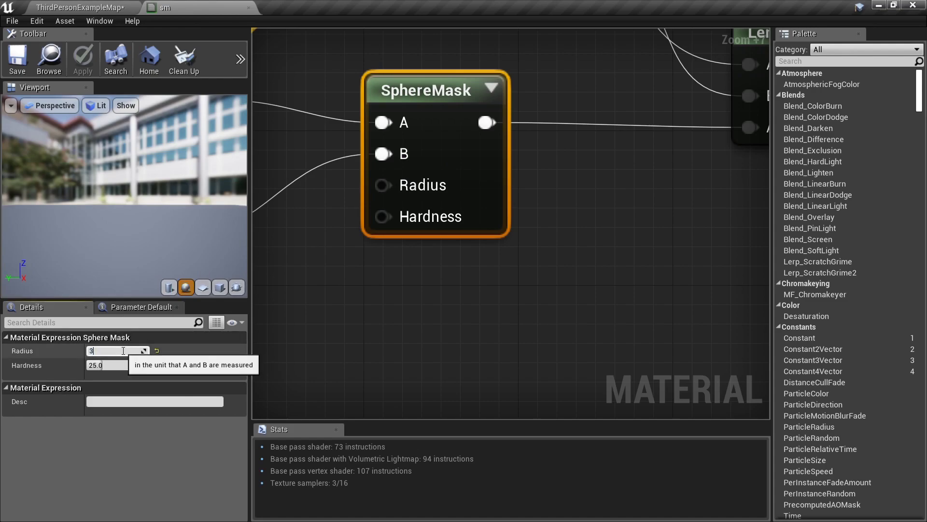
# Set the SphereMask radius to 300, save the sm material and return to ThirdPersonExampleMap.
pyautogui.write('00')
pyautogui.press('Return')
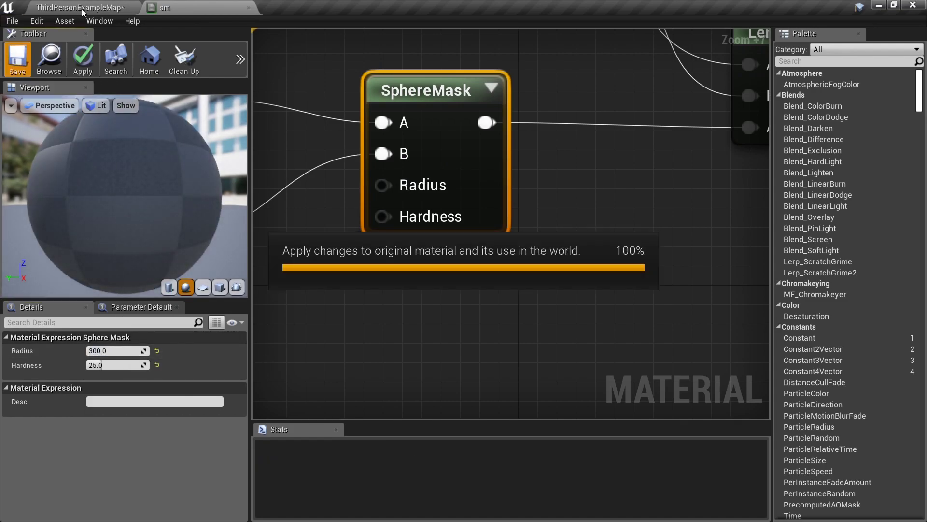
pyautogui.click(110, 7)
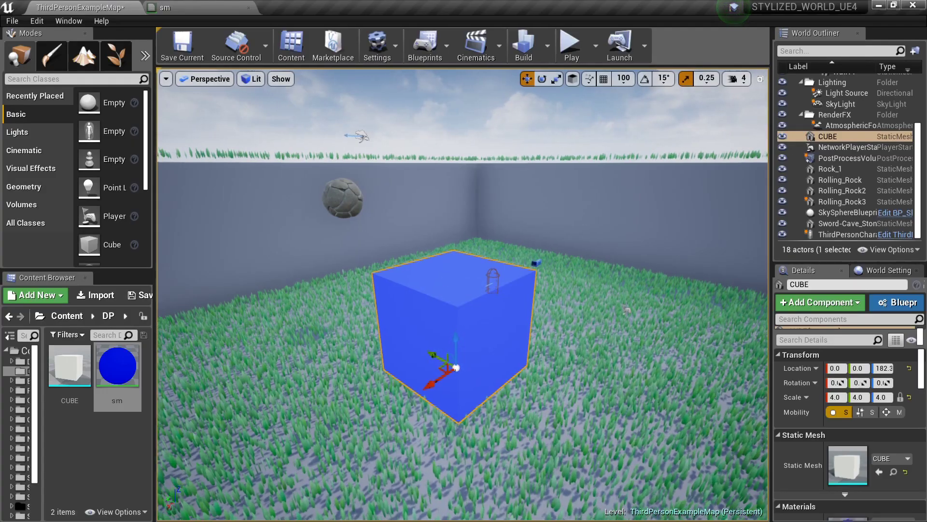
# Play the level full screen and run the character past the cube to test the 300-unit mask radius.
pyautogui.press('w')
pyautogui.moveTo(462, 294)
pyautogui.mouseDown(button='right')
pyautogui.moveTo(464, 331)
pyautogui.moveTo(465, 318)
pyautogui.moveTo(396, 295)
pyautogui.moveTo(461, 307)
pyautogui.mouseUp(button='right')
pyautogui.press('s')
pyautogui.press('F11')
pyautogui.hotkey('alt', 'p')
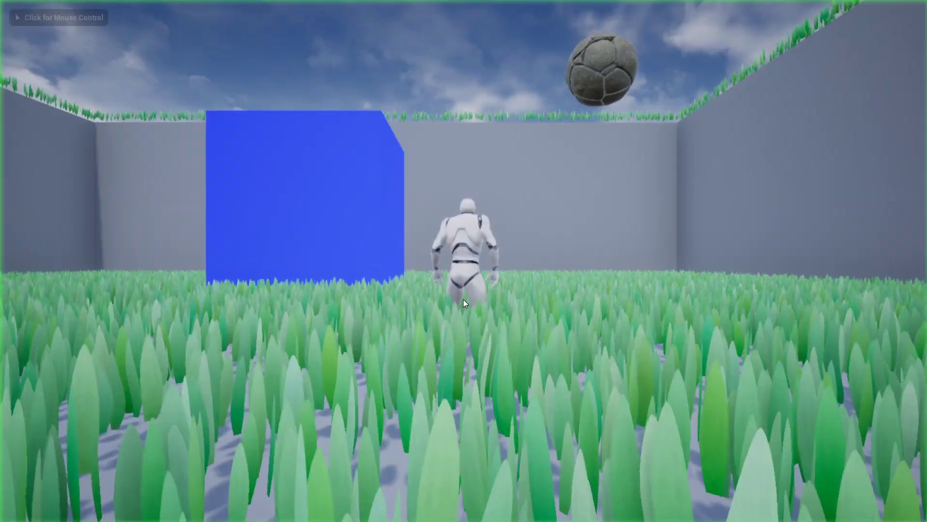
pyautogui.click(462, 299)
pyautogui.press('w')
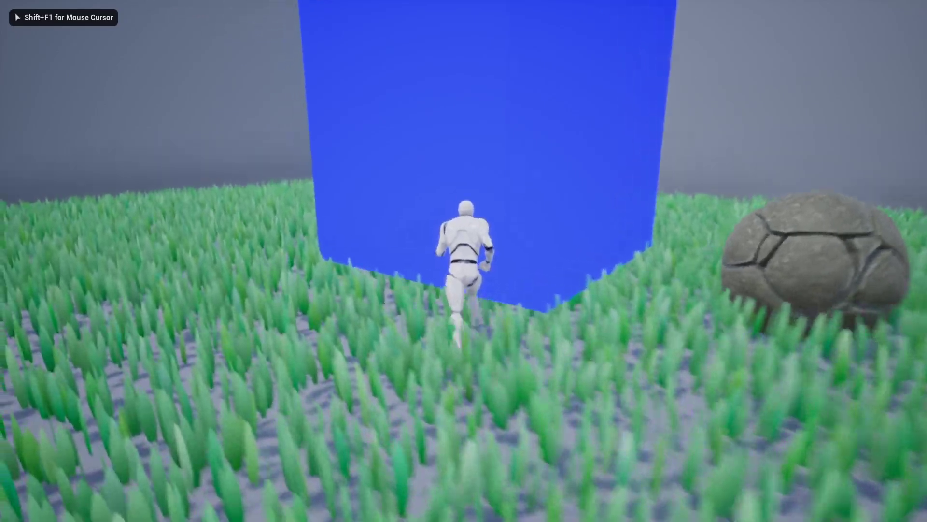
pyautogui.press('d')
pyautogui.press('w')
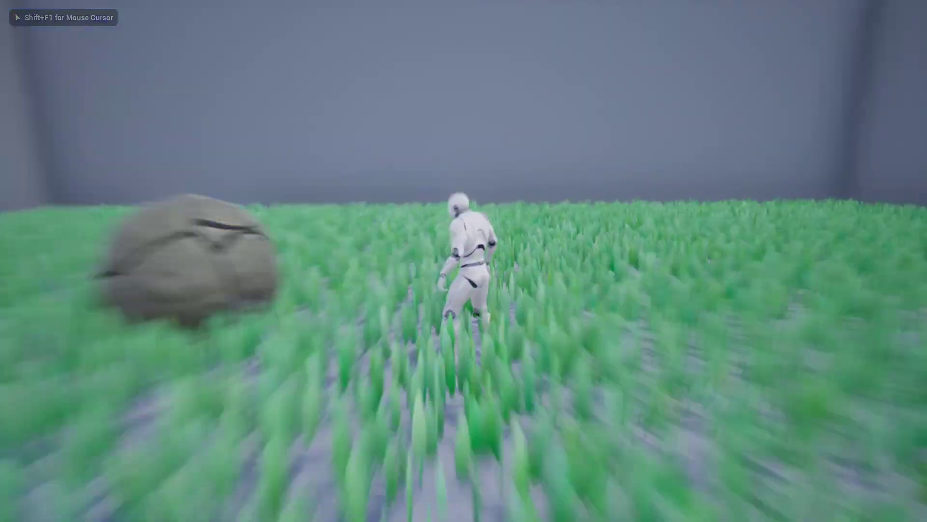
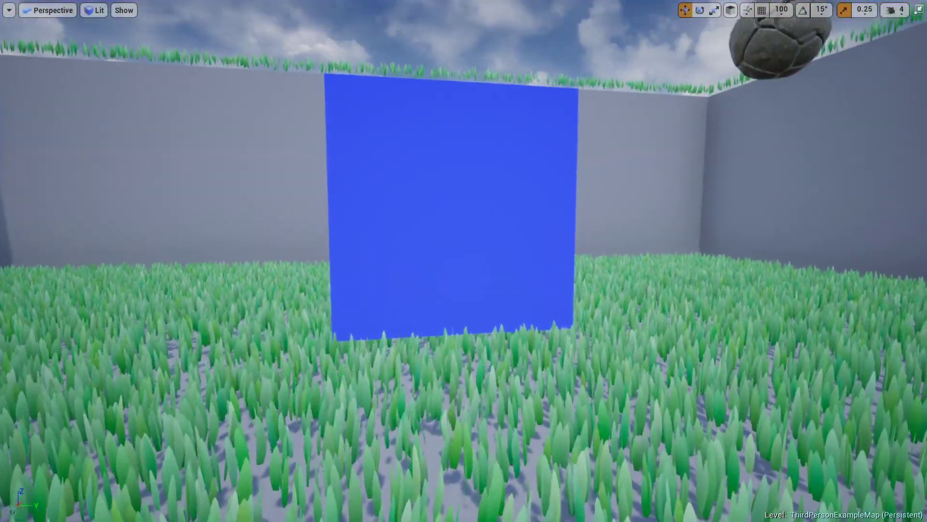
# Examine the cube's opacity mask at close range from several sides in the full-screen viewport.
pyautogui.moveTo(463, 261); pyautogui.dragTo(386, 263, button='right')
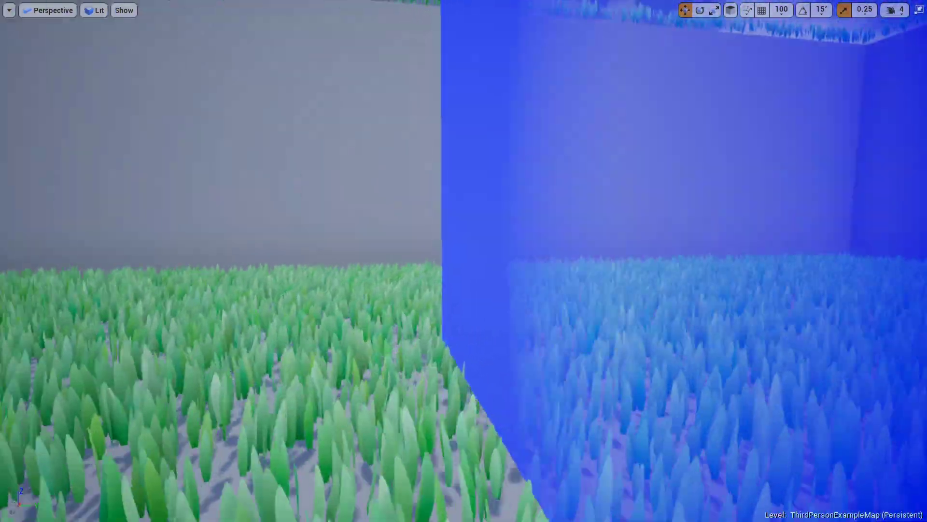
pyautogui.moveTo(464, 261); pyautogui.dragTo(541, 254, button='right')
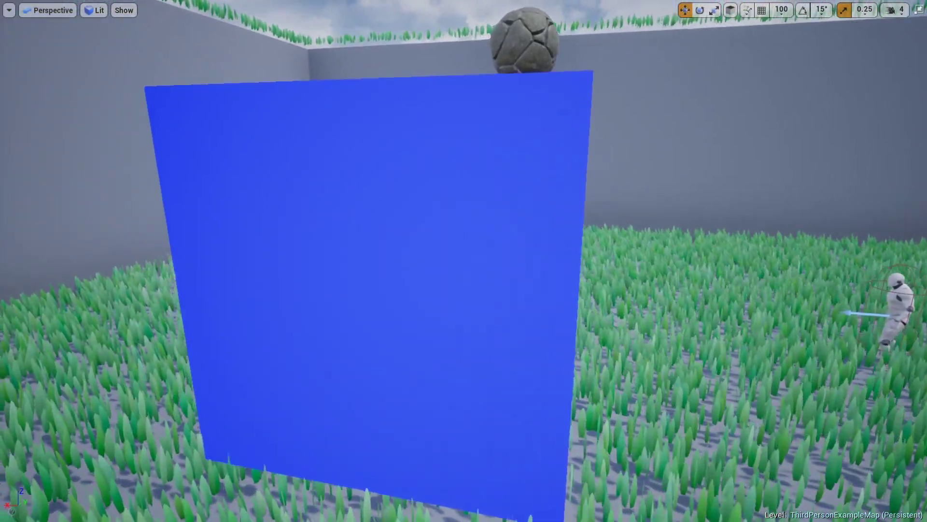
pyautogui.moveTo(356, 344); pyautogui.dragTo(319, 343, button='right')
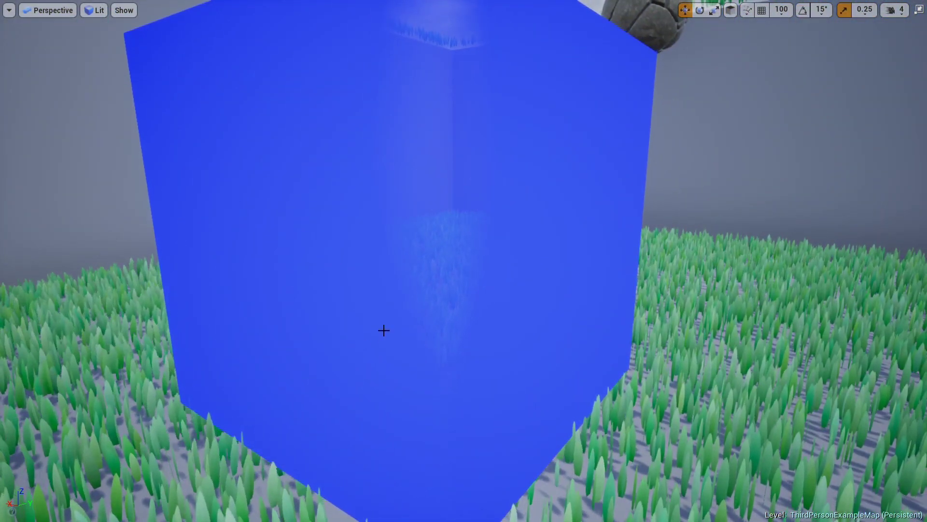
pyautogui.press('F11')
# Review the sm material graph, from the result node's inputs back through the Lerp and SphereMask to the Camera Position node.
pyautogui.click(193, 7)
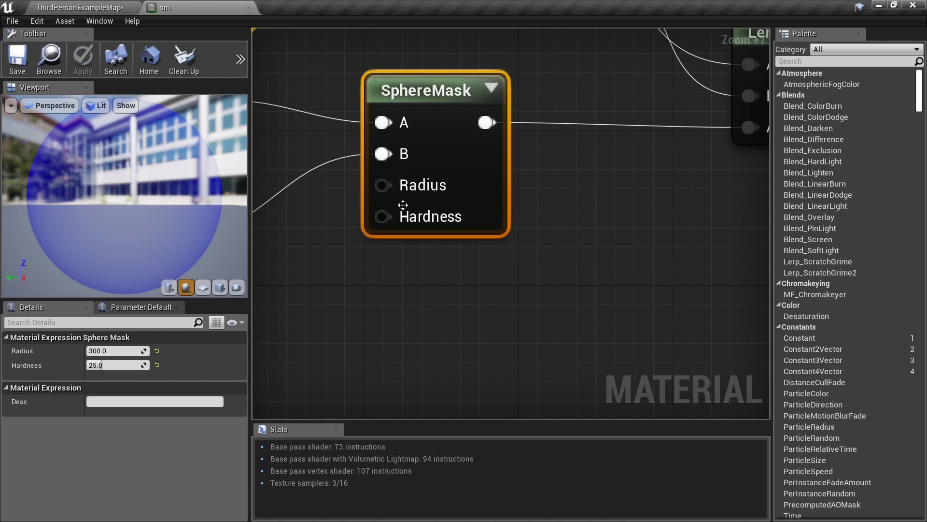
pyautogui.scroll(-2, 405, 220)
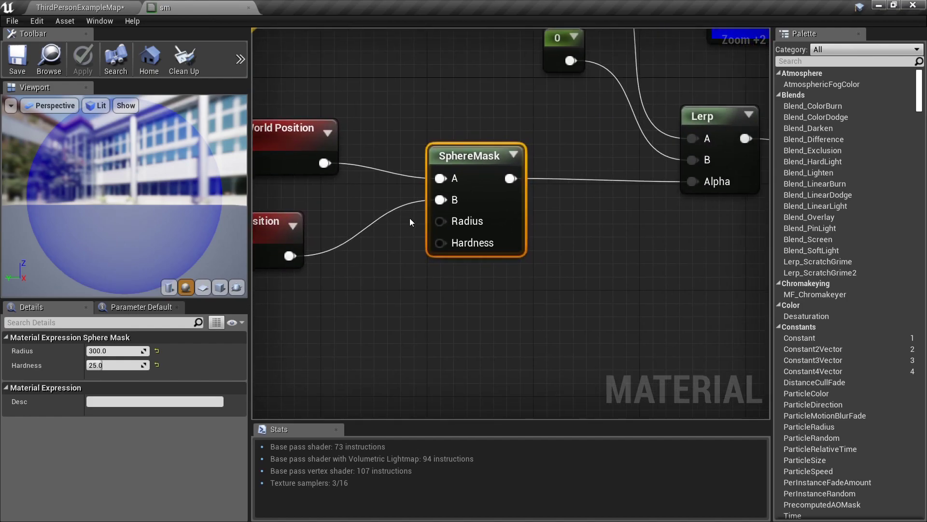
pyautogui.scroll(-3, 411, 222)
pyautogui.moveTo(459, 246); pyautogui.dragTo(304, 237, button='right')
pyautogui.keyDown('ctrl'); pyautogui.scroll(6, 317, 242); pyautogui.keyUp('ctrl')
pyautogui.scroll(-4, 317, 241)
pyautogui.moveTo(510, 199); pyautogui.dragTo(296, 228, button='right')
pyautogui.scroll(5, 457, 242)
pyautogui.scroll(1, 458, 242)
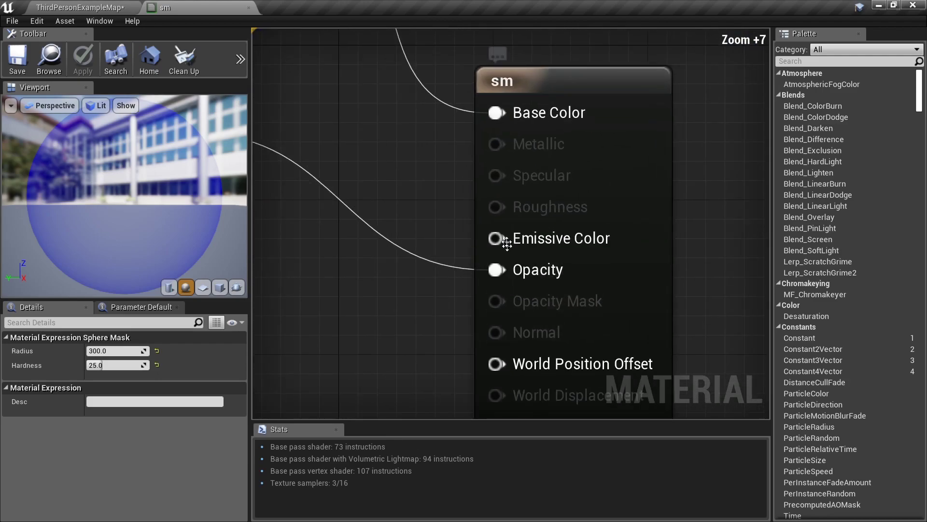
pyautogui.moveTo(515, 75); pyautogui.dragTo(476, 149)
pyautogui.scroll(-5, 409, 250)
pyautogui.moveTo(409, 250); pyautogui.dragTo(441, 177, button='right')
pyautogui.moveTo(391, 205); pyautogui.dragTo(545, 374, button='right')
pyautogui.scroll(2, 506, 292)
pyautogui.scroll(-3, 506, 293)
pyautogui.moveTo(418, 272); pyautogui.dragTo(544, 282, button='right')
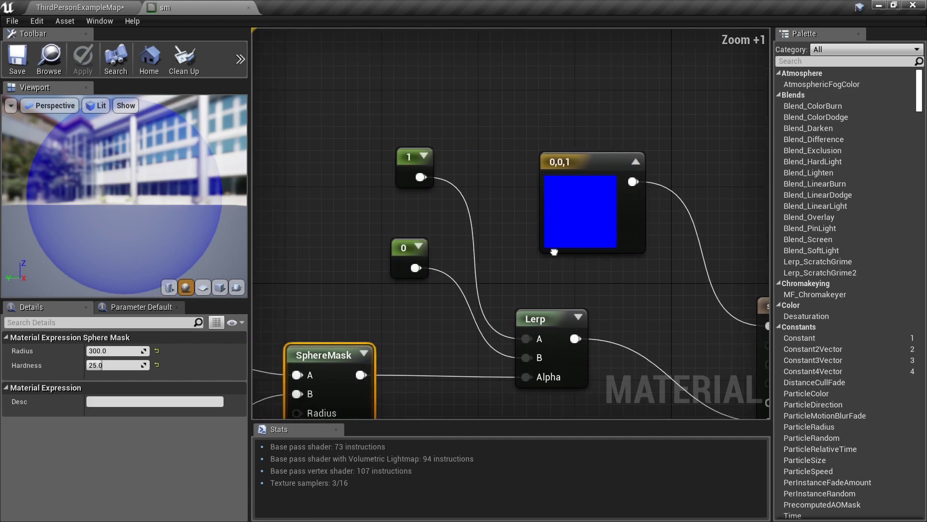
pyautogui.moveTo(467, 293); pyautogui.dragTo(654, 151, button='right')
pyautogui.scroll(5, 499, 255)
pyautogui.moveTo(438, 272); pyautogui.dragTo(610, 265, button='right')
pyautogui.click(372, 290)
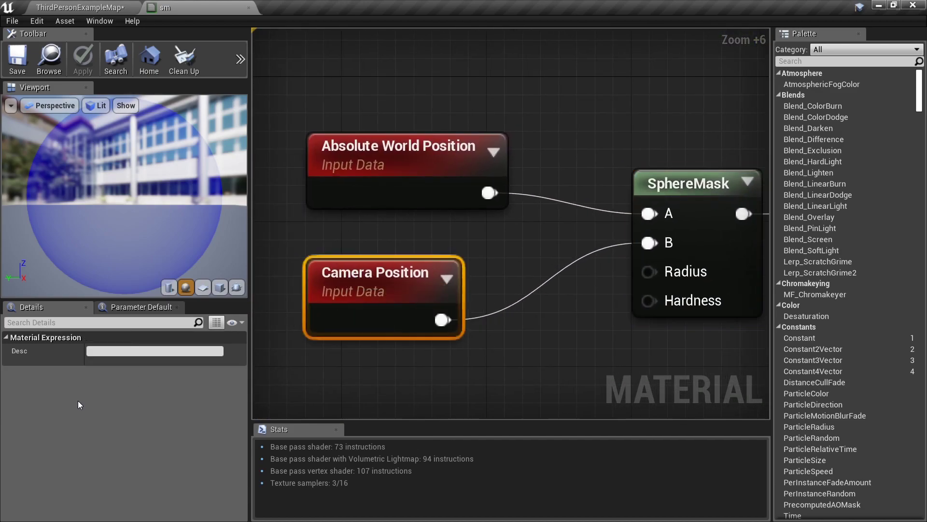
# Set the SphereMask radius to 1500 and its hardness to 5, and save the sm material.
pyautogui.moveTo(623, 345); pyautogui.dragTo(538, 322, button='right')
pyautogui.click(584, 267)
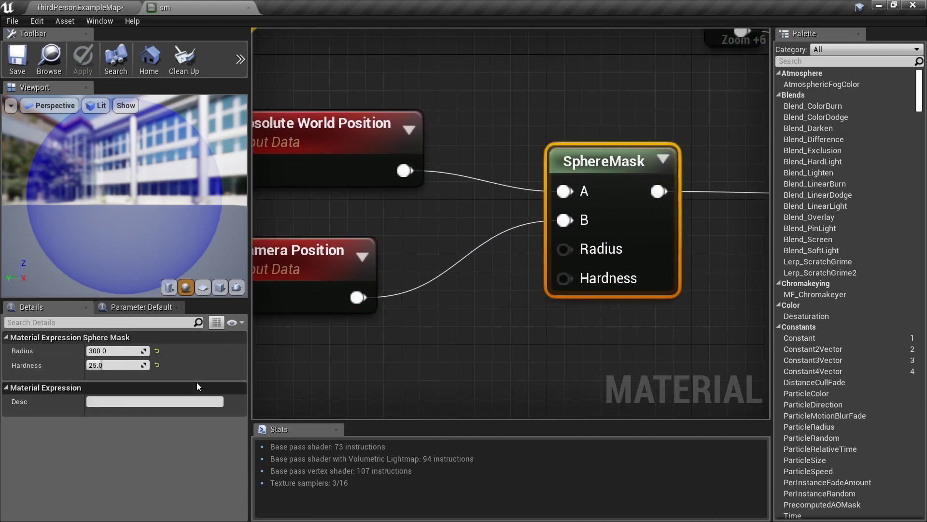
pyautogui.write('1500')
pyautogui.press('Return')
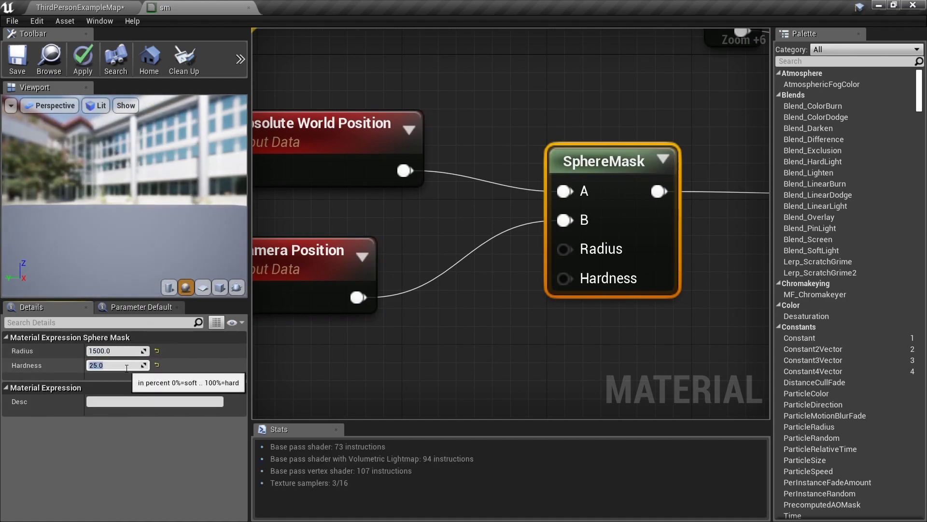
pyautogui.write('5')
pyautogui.press('Return')
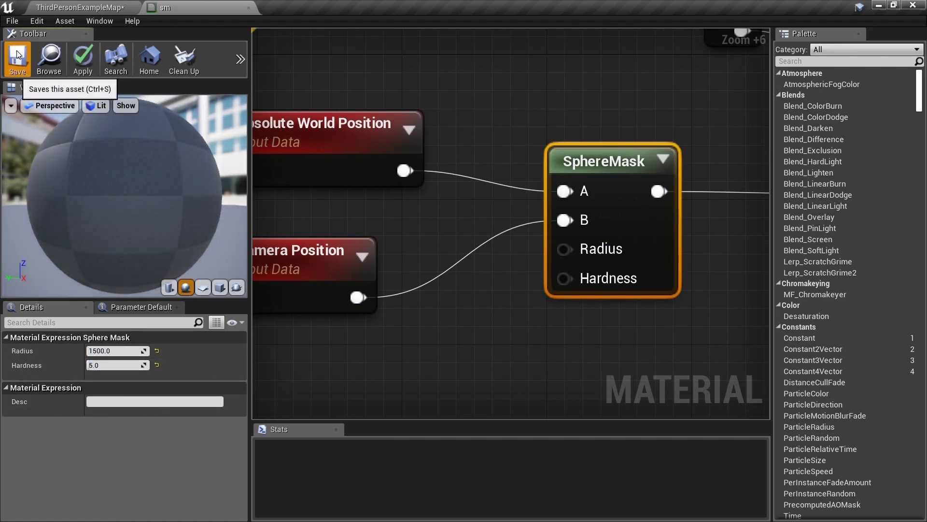
pyautogui.click(18, 57)
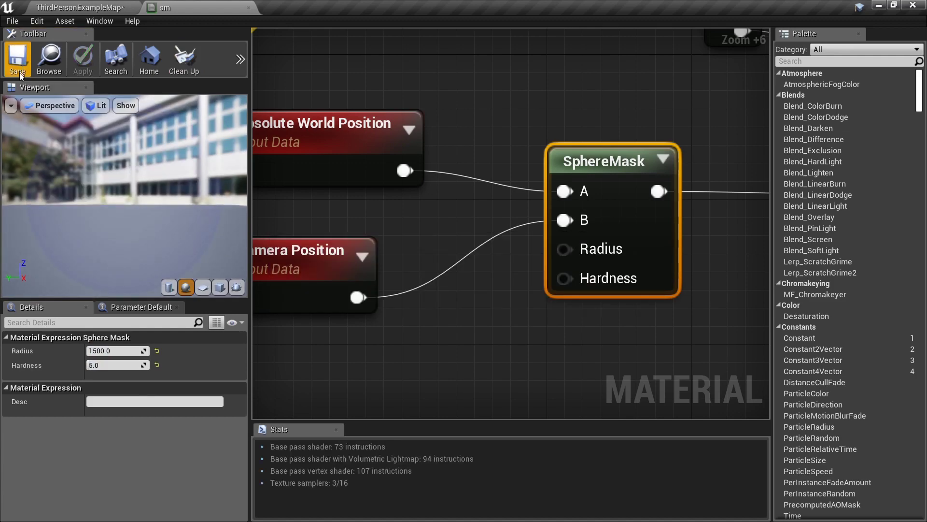
# Return to ThirdPersonExampleMap and examine the cube's opacity fade from inside, nearby and far outside the walls.
pyautogui.click(92, 8)
pyautogui.press('s')
pyautogui.moveTo(476, 226)
pyautogui.mouseDown(button='right')
pyautogui.moveTo(443, 228)
pyautogui.moveTo(435, 237)
pyautogui.moveTo(441, 256)
pyautogui.moveTo(461, 235)
pyautogui.mouseUp(button='right')
pyautogui.press('s')
pyautogui.press('w')
pyautogui.moveTo(517, 290); pyautogui.dragTo(512, 266)
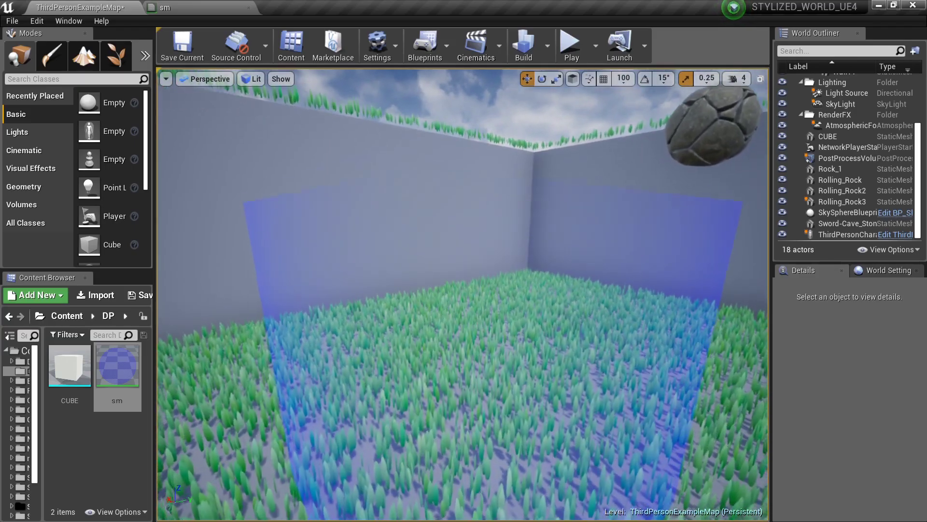
pyautogui.press('s')
pyautogui.moveTo(462, 295); pyautogui.dragTo(579, 292, button='right')
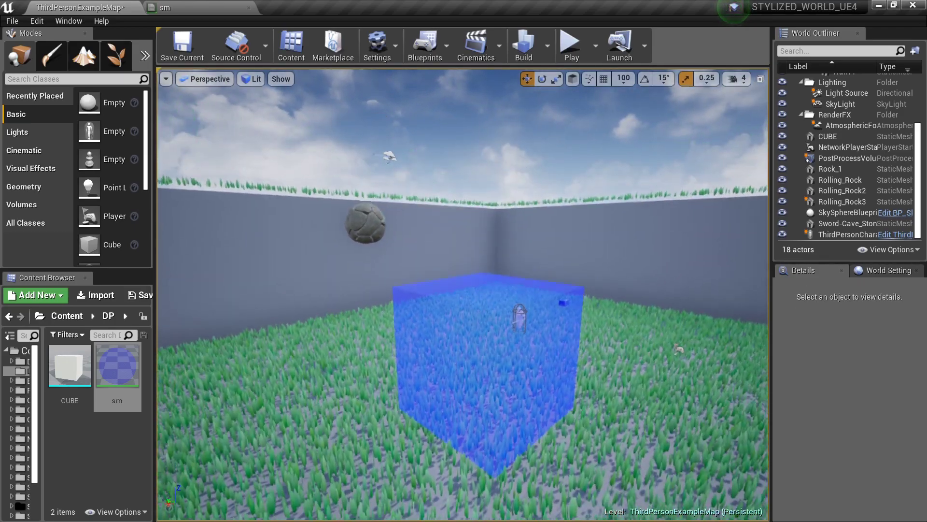
pyautogui.press('s')
pyautogui.moveTo(462, 294); pyautogui.dragTo(434, 335, button='right')
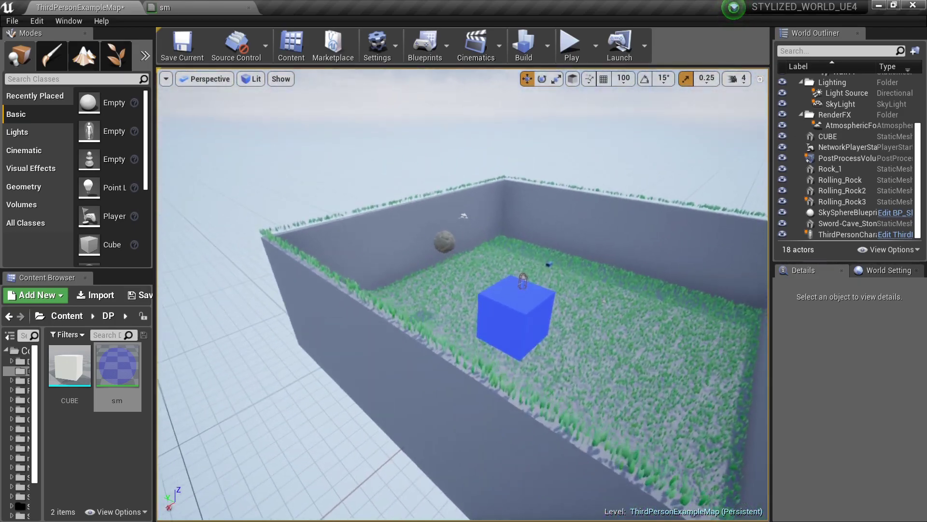
pyautogui.moveTo(462, 295); pyautogui.dragTo(487, 295, button='right')
pyautogui.press('w')
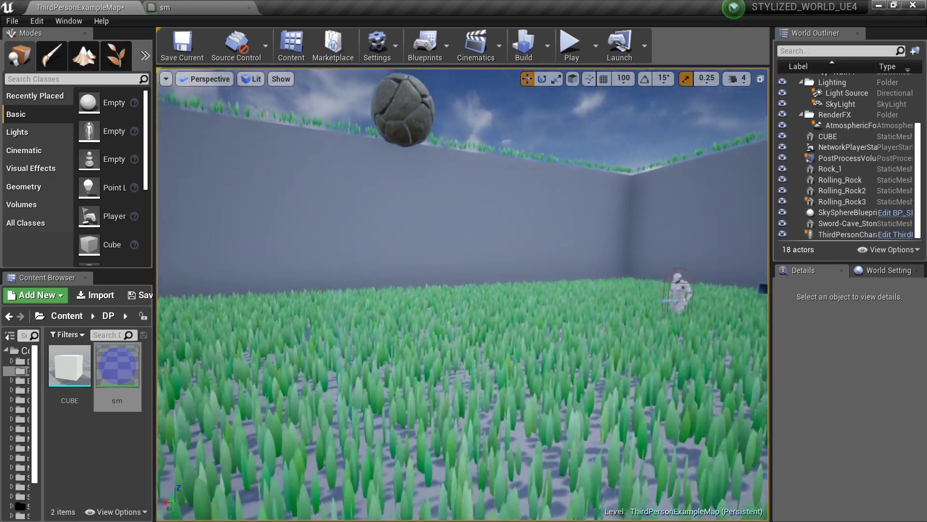
pyautogui.moveTo(466, 201)
pyautogui.mouseDown(button='right')
pyautogui.moveTo(429, 188)
pyautogui.moveTo(465, 201)
pyautogui.mouseUp(button='right')
pyautogui.press('w')
# Play the level and run the character toward, away from and around the cube to test its opacity fade.
pyautogui.hotkey('alt', 'p')
pyautogui.click(471, 217)
pyautogui.press('w')
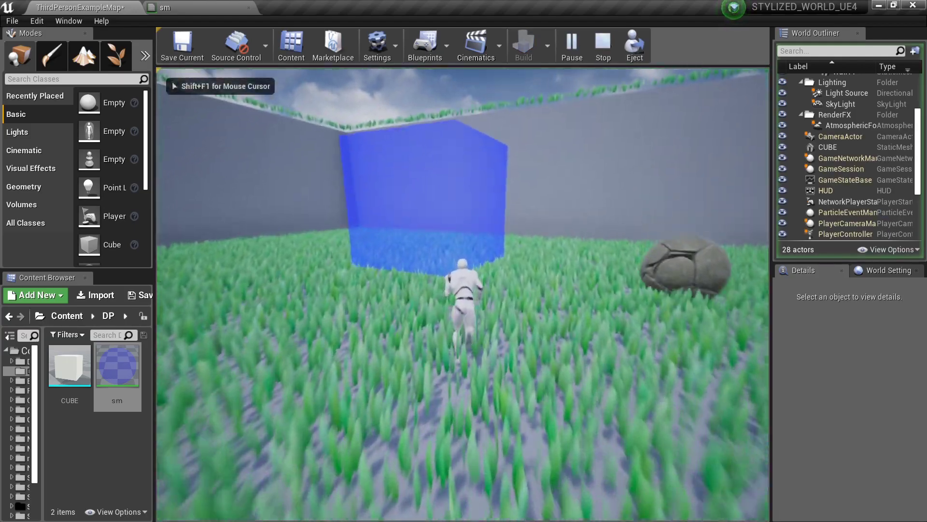
pyautogui.press('s')
pyautogui.press('s')
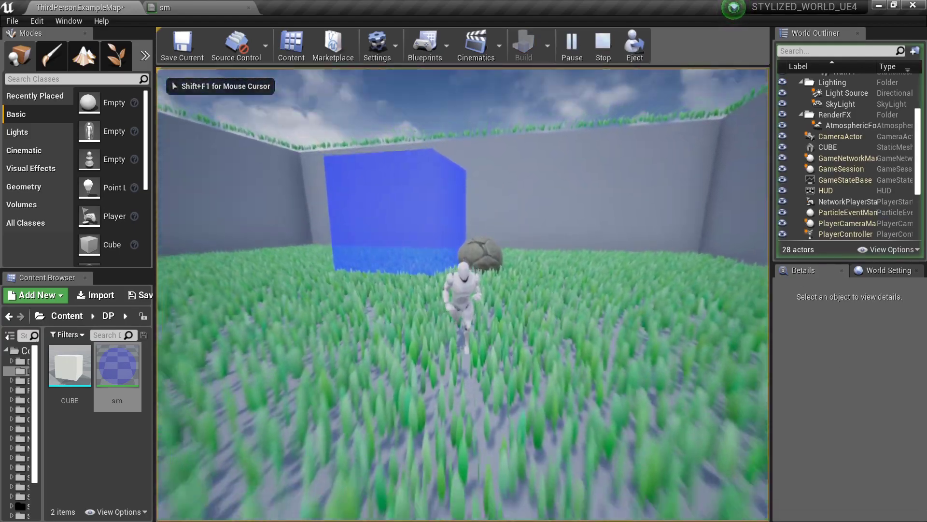
pyautogui.press('w')
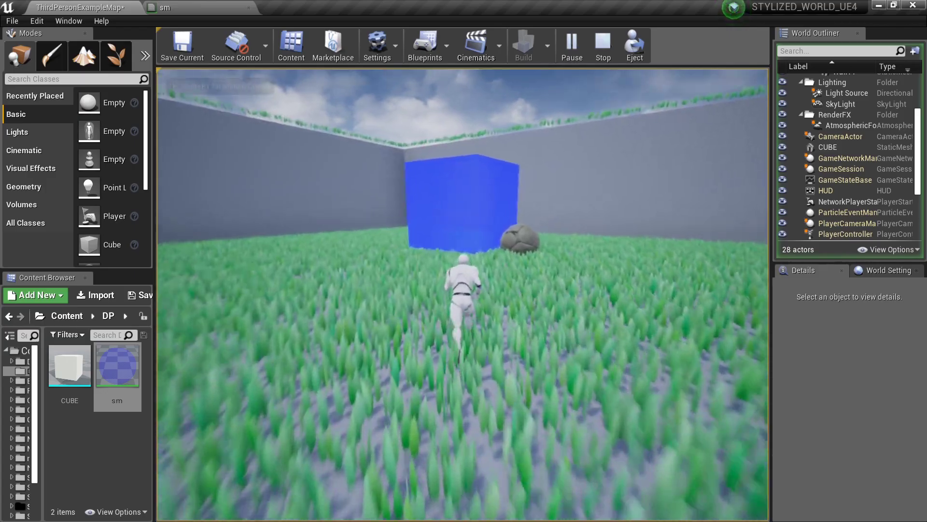
pyautogui.press('a')
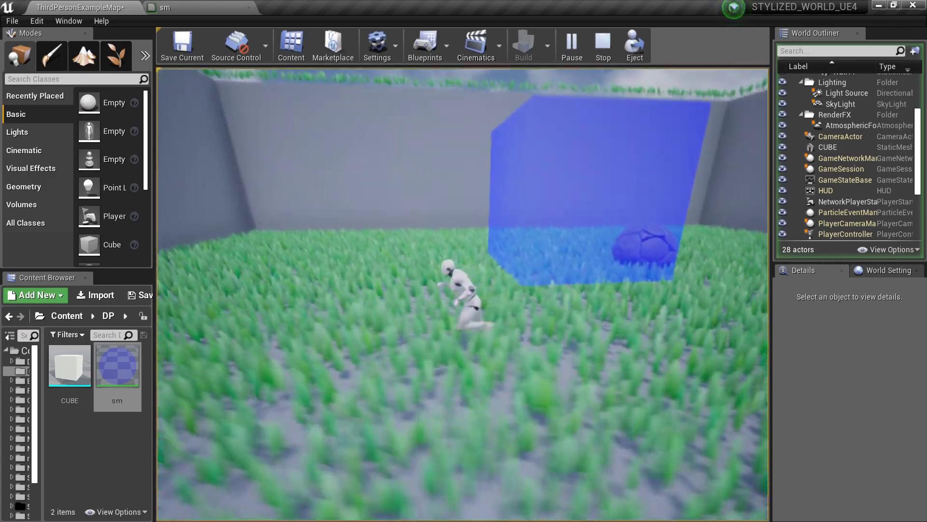
pyautogui.press('s')
pyautogui.press('d')
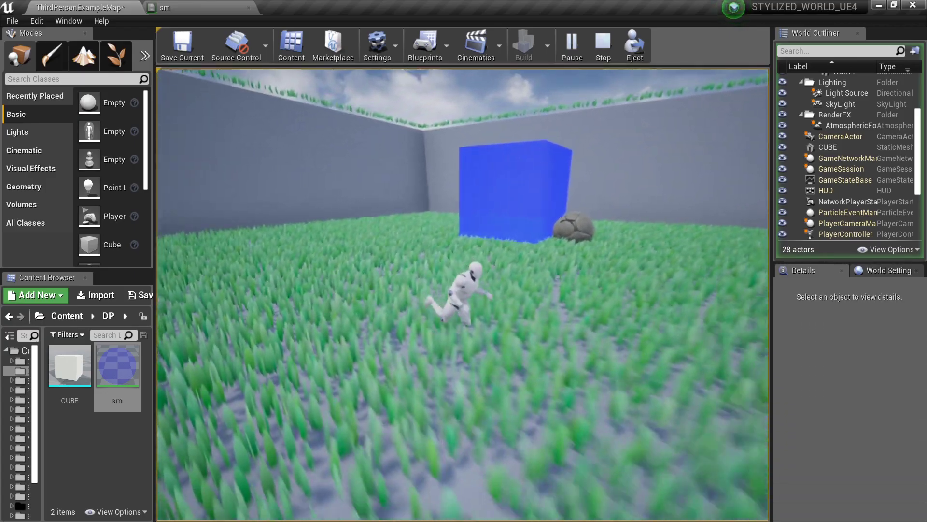
pyautogui.press('Escape')
# Review the position inputs of the SphereMask and its link to the Lerp in sm, and check the cube in the level again.
pyautogui.click(215, 4)
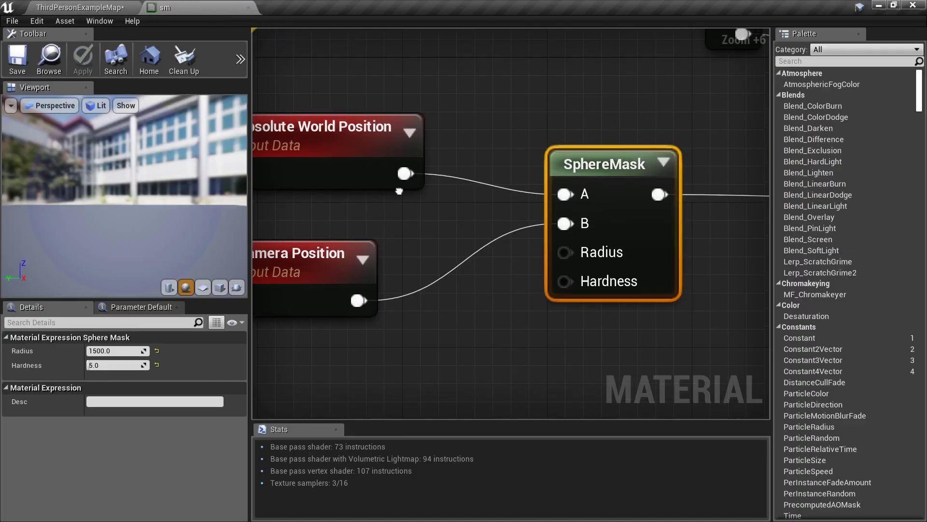
pyautogui.scroll(3, 405, 194)
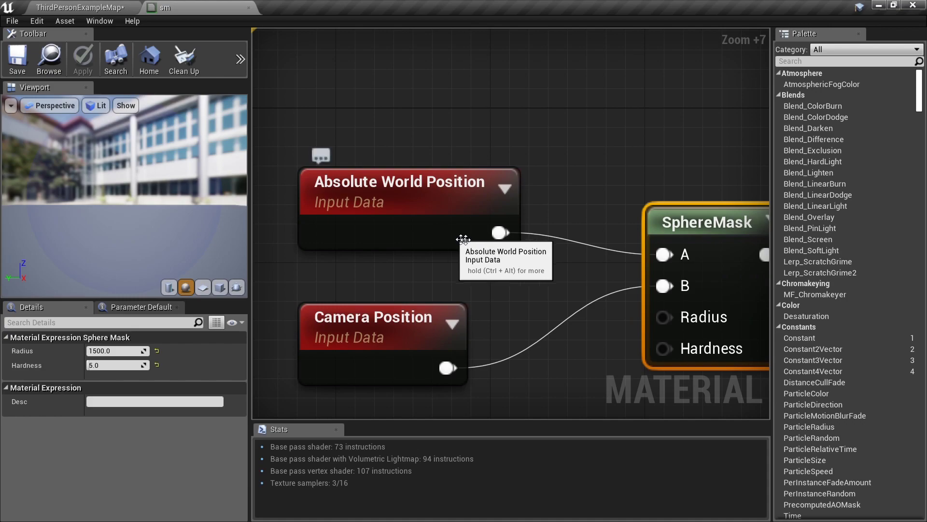
pyautogui.moveTo(543, 250); pyautogui.dragTo(454, 253, button='right')
pyautogui.scroll(-9, 456, 251)
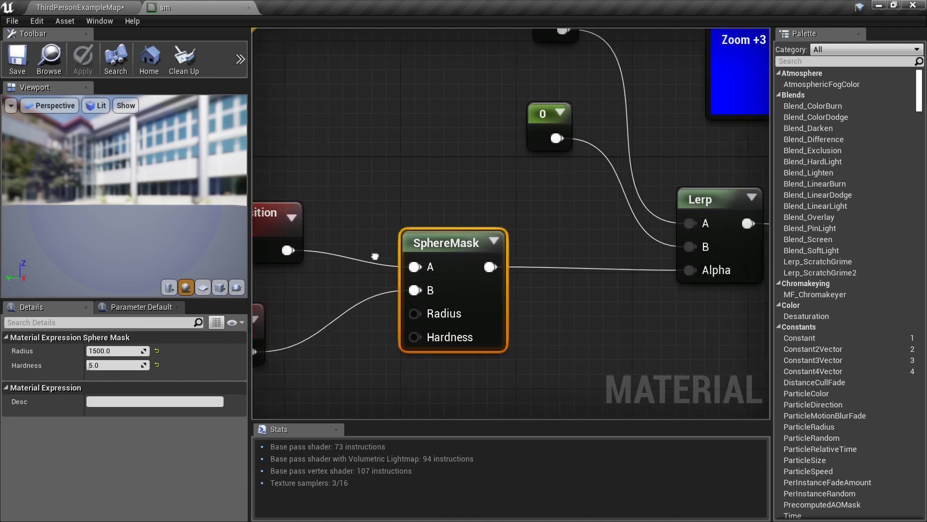
pyautogui.moveTo(458, 251); pyautogui.dragTo(513, 263, button='right')
pyautogui.scroll(-2, 524, 255)
pyautogui.scroll(5, 411, 260)
pyautogui.click(108, 6)
pyautogui.moveTo(410, 242); pyautogui.dragTo(440, 212, button='right')
pyautogui.press('w')
pyautogui.press('s')
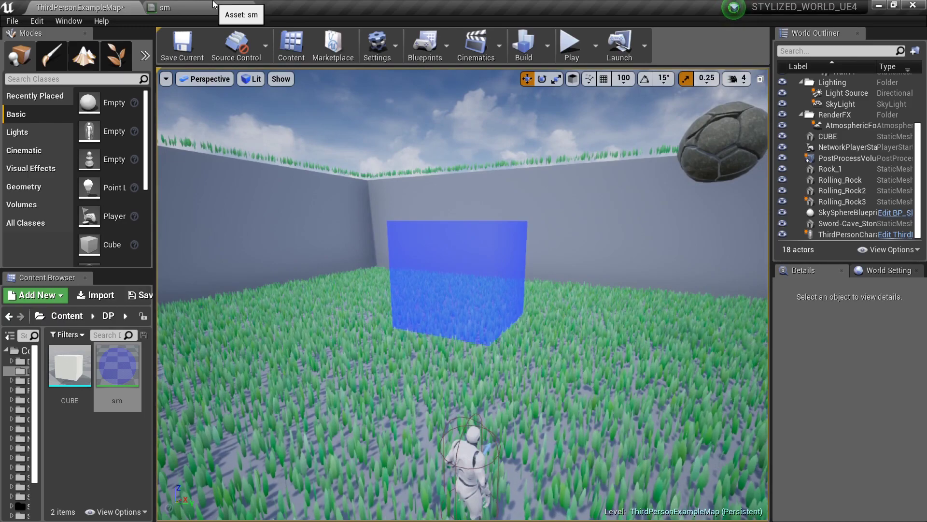
# Replace the Camera Position node with a 0,0,0 Constant3Vector wired into SphereMask input B, and save the sm material.
pyautogui.click(232, 8)
pyautogui.scroll(3, 314, 328)
pyautogui.moveTo(290, 299); pyautogui.dragTo(459, 327, button='right')
pyautogui.scroll(1, 460, 327)
pyautogui.click(420, 334)
pyautogui.press('Delete')
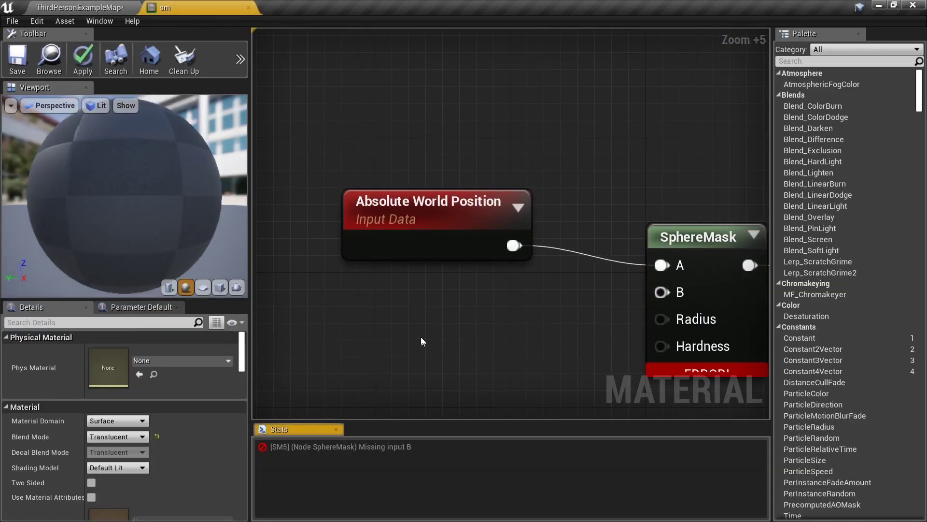
pyautogui.click(411, 294)
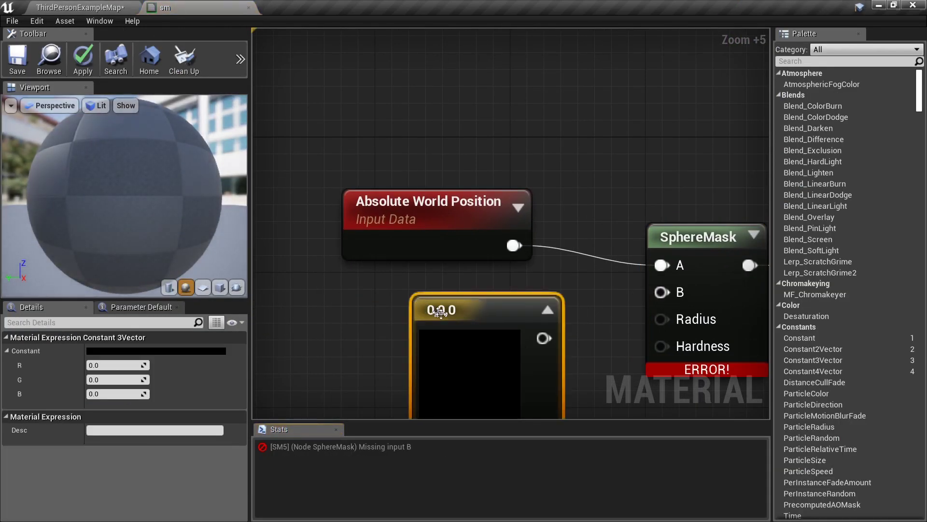
pyautogui.moveTo(551, 338); pyautogui.dragTo(675, 285)
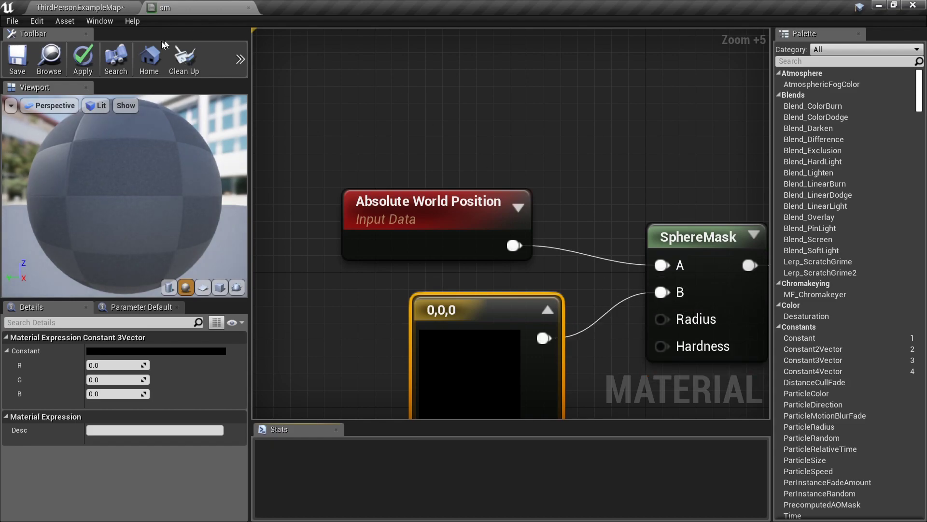
pyautogui.click(19, 58)
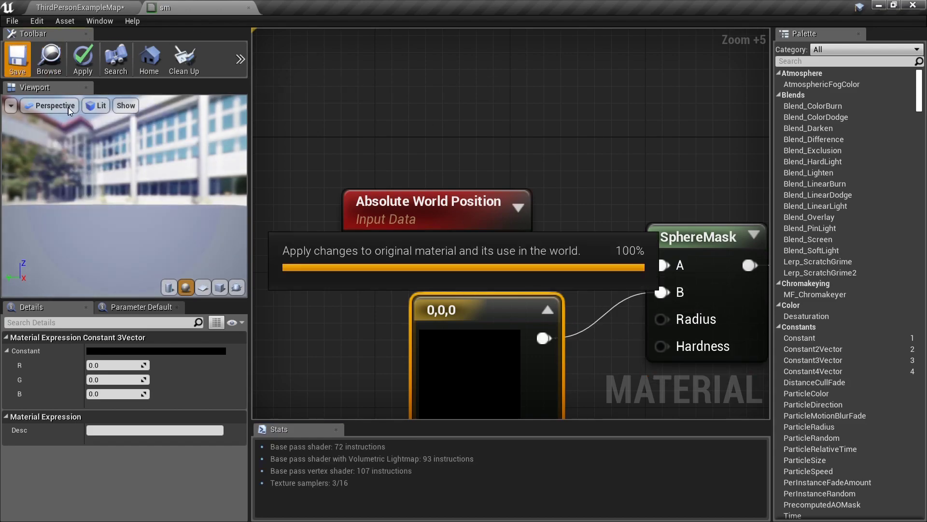
# In ThirdPersonExampleMap, move the cube sideways to about Y 139, lower it to about Z -53, and raise it again.
pyautogui.click(86, 5)
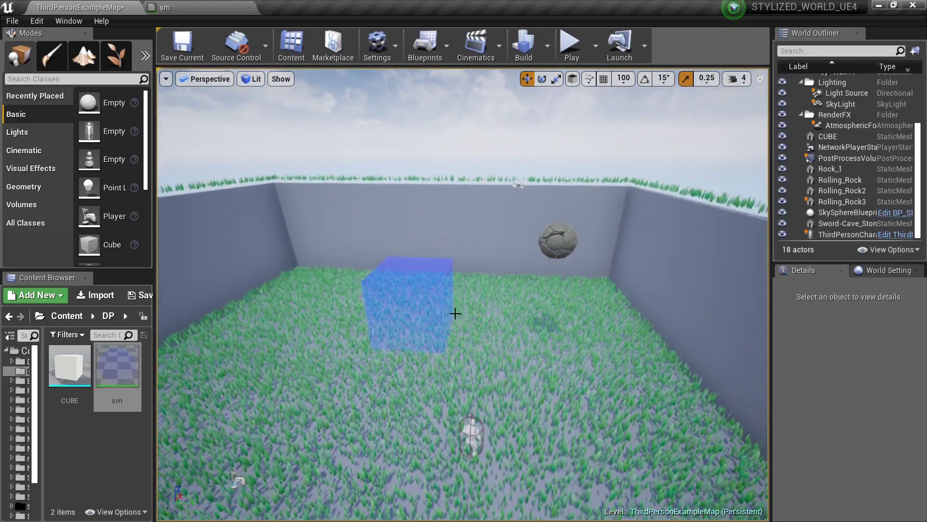
pyautogui.click(455, 313)
pyautogui.scroll(-3, 477, 341)
pyautogui.moveTo(451, 333); pyautogui.dragTo(482, 335)
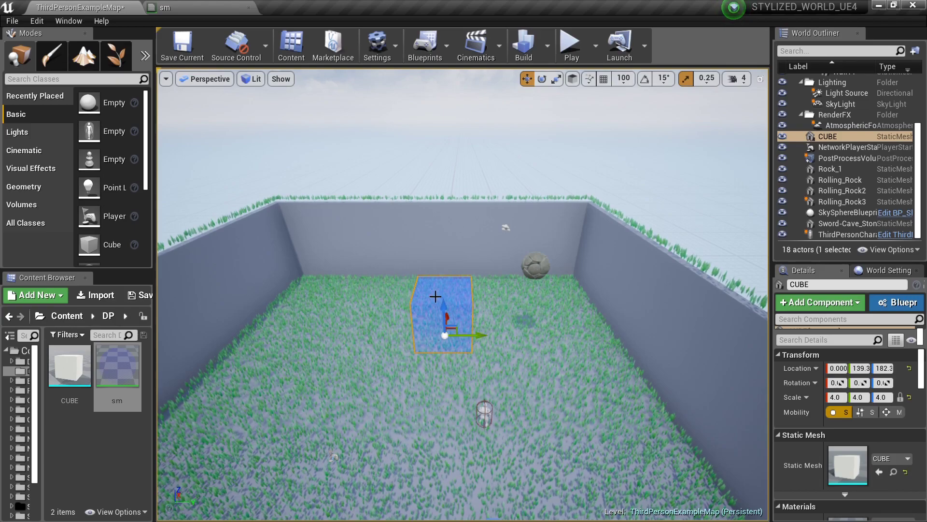
pyautogui.moveTo(444, 312); pyautogui.dragTo(444, 333)
pyautogui.moveTo(458, 343); pyautogui.dragTo(446, 338, button='right')
pyautogui.press('s')
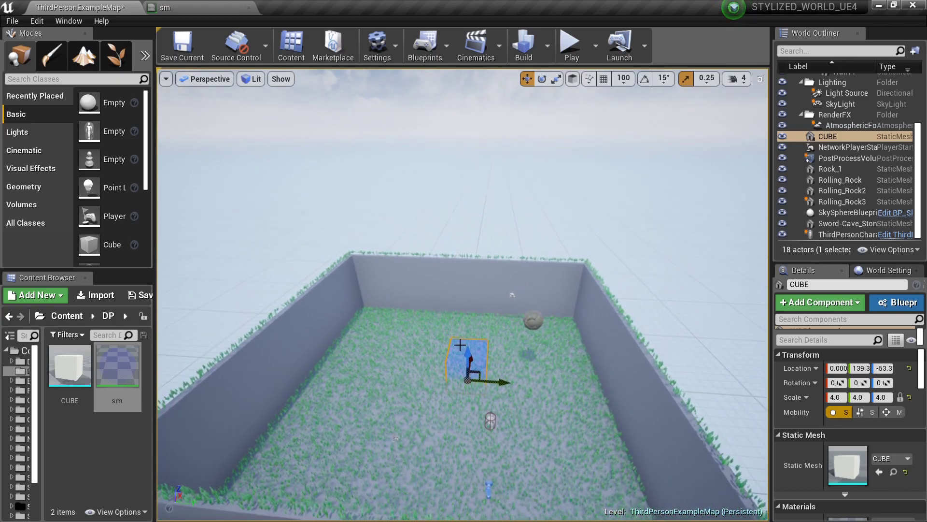
pyautogui.moveTo(468, 331)
pyautogui.mouseDown()
pyautogui.moveTo(463, 181)
pyautogui.moveTo(464, 312)
pyautogui.mouseUp()
# Compare the 0,0,0 constant feeding the SphereMask in the sm graph with the cube in the level.
pyautogui.click(211, 7)
pyautogui.scroll(2, 413, 287)
pyautogui.moveTo(461, 355); pyautogui.dragTo(346, 264, button='right')
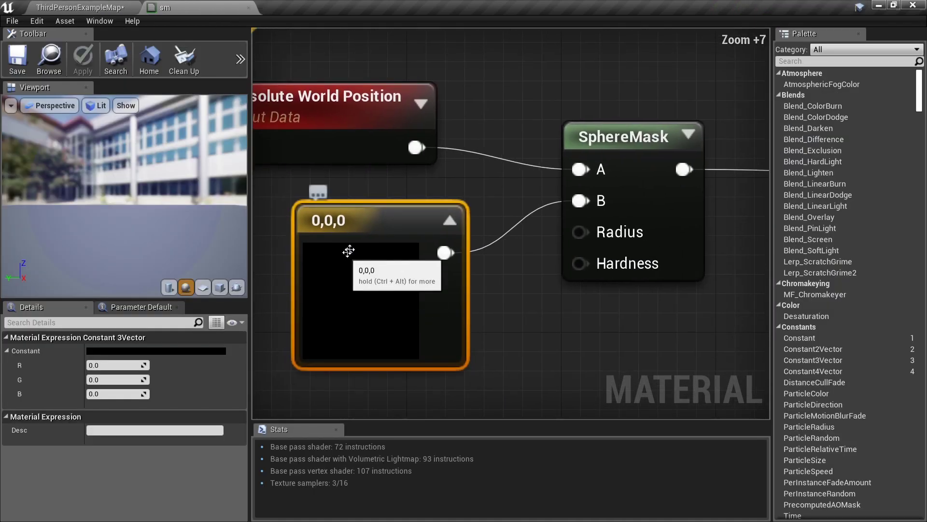
pyautogui.click(70, 5)
pyautogui.moveTo(502, 345); pyautogui.dragTo(480, 323, button='right')
pyautogui.scroll(3, 480, 323)
pyautogui.click(232, 7)
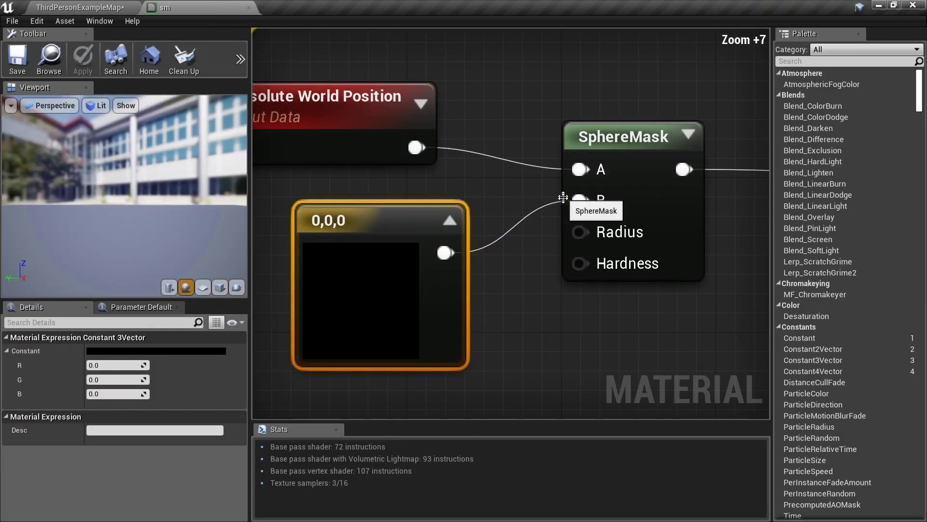
pyautogui.scroll(-10, 514, 305)
pyautogui.moveTo(512, 301); pyautogui.dragTo(408, 296, button='right')
pyautogui.moveTo(485, 286); pyautogui.dragTo(393, 212, button='right')
# Switch the level viewport to full screen and examine the cube's opacity and surroundings from several places inside the walls.
pyautogui.click(91, 11)
pyautogui.press('F11')
pyautogui.press('w')
pyautogui.moveTo(449, 331); pyautogui.dragTo(464, 318, button='right')
pyautogui.press('q')
pyautogui.press('q')
pyautogui.press('e')
pyautogui.press('a')
pyautogui.press('d')
pyautogui.press('q')
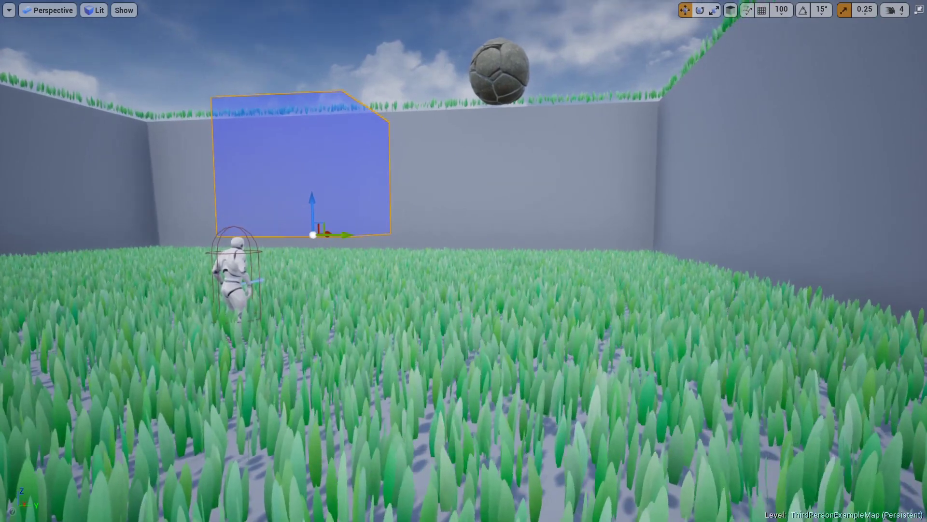
pyautogui.moveTo(464, 319)
pyautogui.mouseDown(button='right')
pyautogui.moveTo(442, 320)
pyautogui.moveTo(459, 318)
pyautogui.mouseUp(button='right')
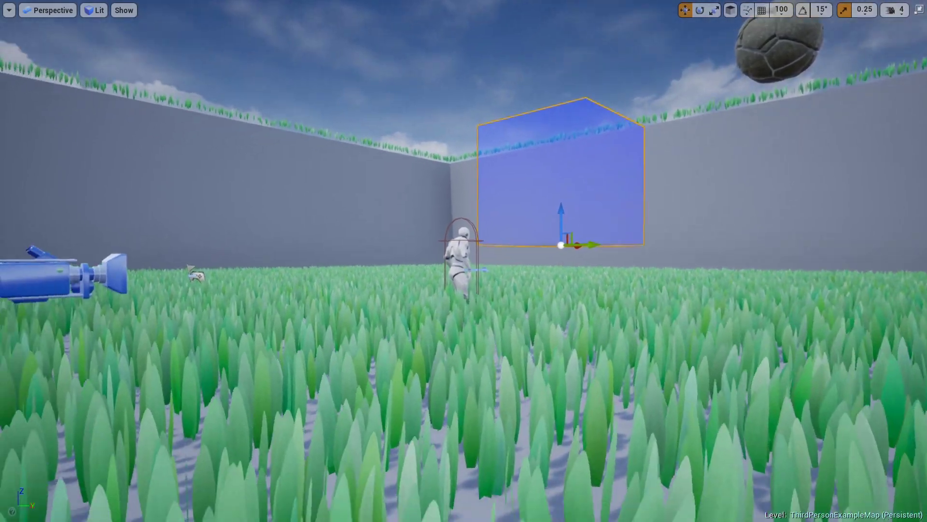
pyautogui.moveTo(459, 318); pyautogui.dragTo(483, 302, button='right')
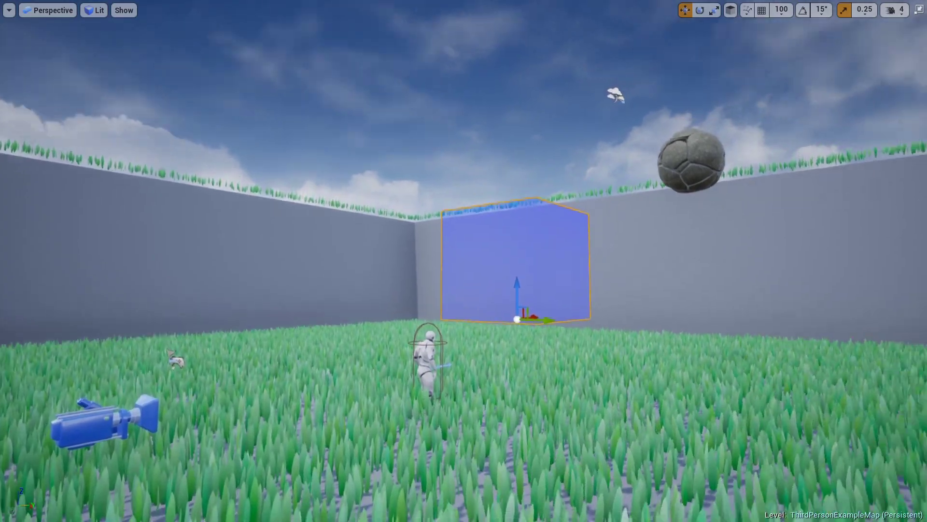
pyautogui.moveTo(463, 290); pyautogui.dragTo(560, 333, button='right')
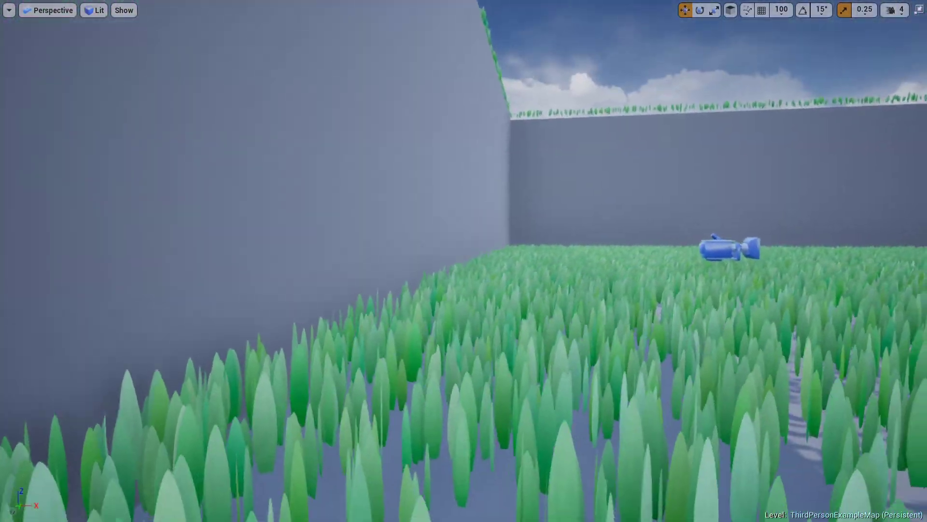
# Raise the cube vertically above the walls so it moves away from the world origin.
pyautogui.moveTo(464, 338); pyautogui.dragTo(454, 362, button='right')
pyautogui.moveTo(457, 314); pyautogui.dragTo(456, 299, button='right')
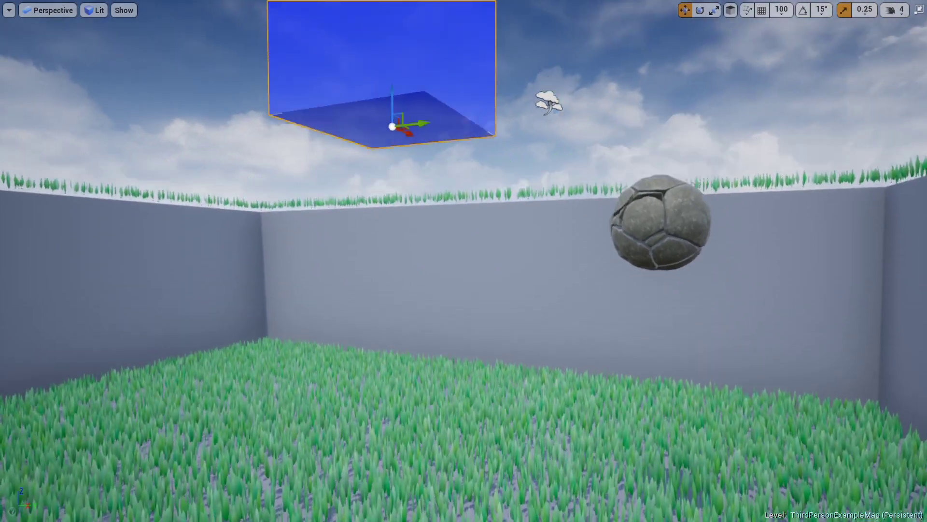
pyautogui.moveTo(457, 299); pyautogui.dragTo(376, 111, button='right')
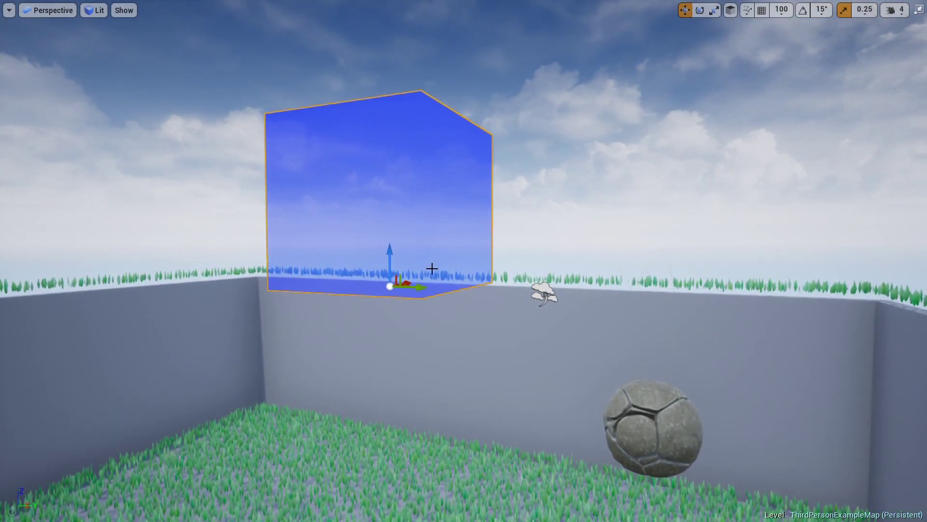
pyautogui.moveTo(392, 214); pyautogui.dragTo(392, 193)
pyautogui.moveTo(431, 236)
pyautogui.mouseDown(button='right')
pyautogui.moveTo(405, 309)
pyautogui.moveTo(434, 236)
pyautogui.mouseUp(button='right')
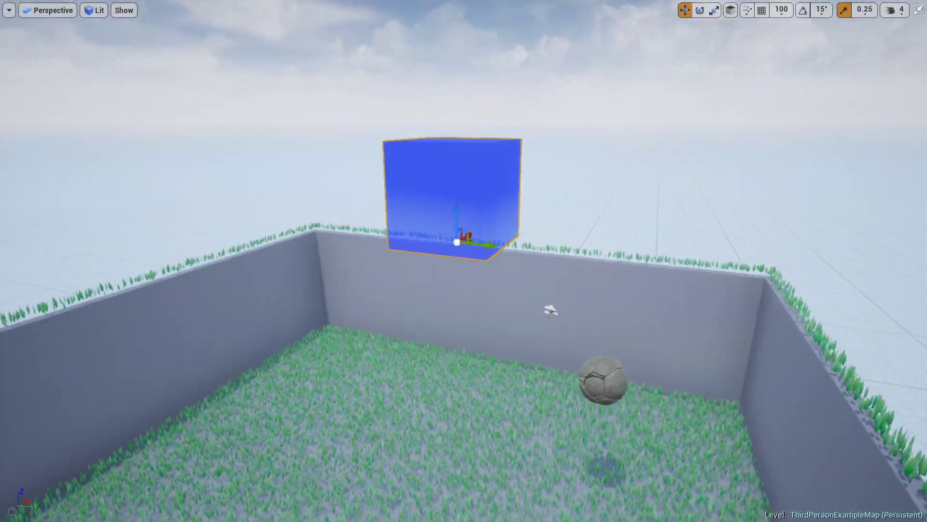
# Examine the raised cube's opacity gradient from the grass below, from above the walls and from several sides.
pyautogui.moveTo(433, 235); pyautogui.dragTo(350, 218, button='right')
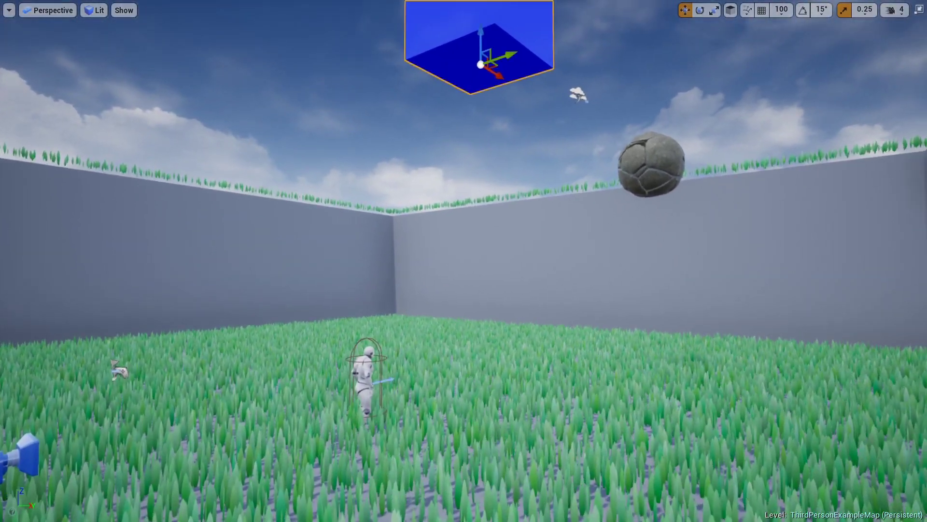
pyautogui.moveTo(464, 203); pyautogui.dragTo(512, 203, button='right')
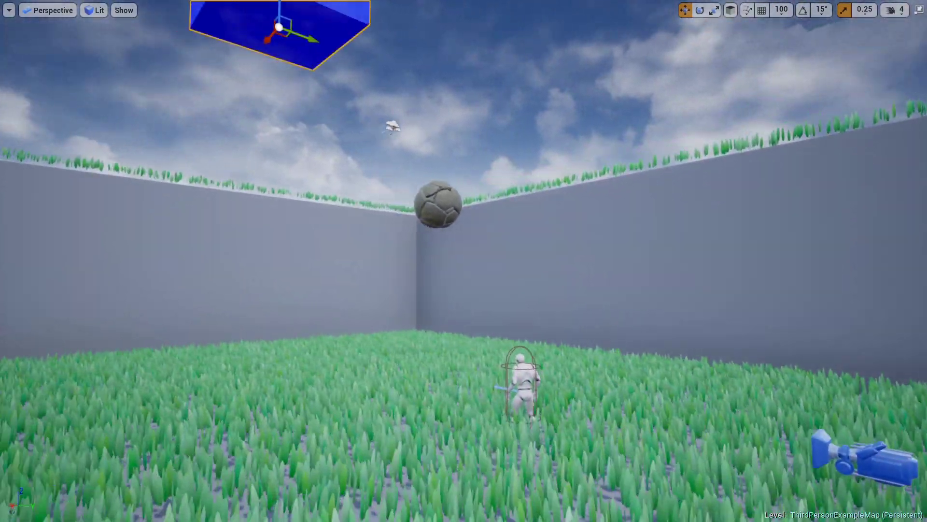
pyautogui.moveTo(464, 261); pyautogui.dragTo(318, 270, button='right')
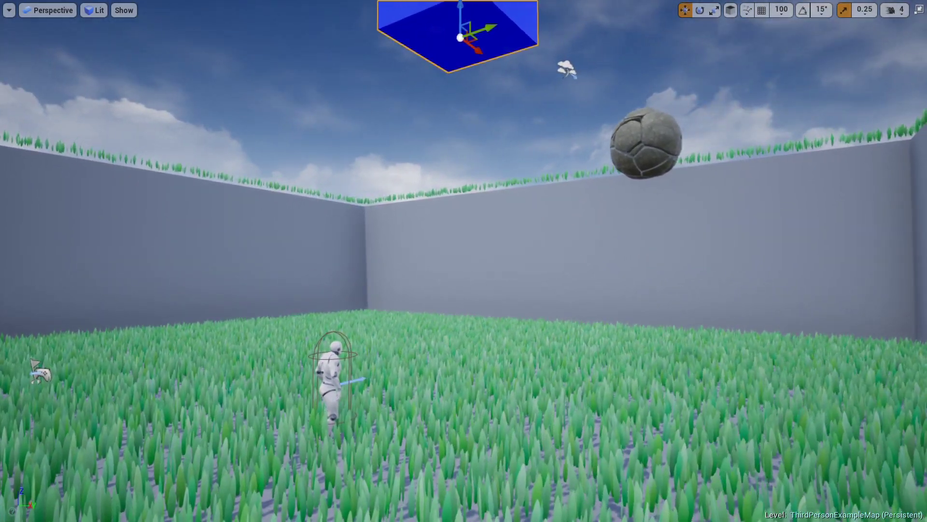
pyautogui.moveTo(507, 203); pyautogui.dragTo(521, 169, button='right')
pyautogui.moveTo(483, 202); pyautogui.dragTo(529, 263, button='right')
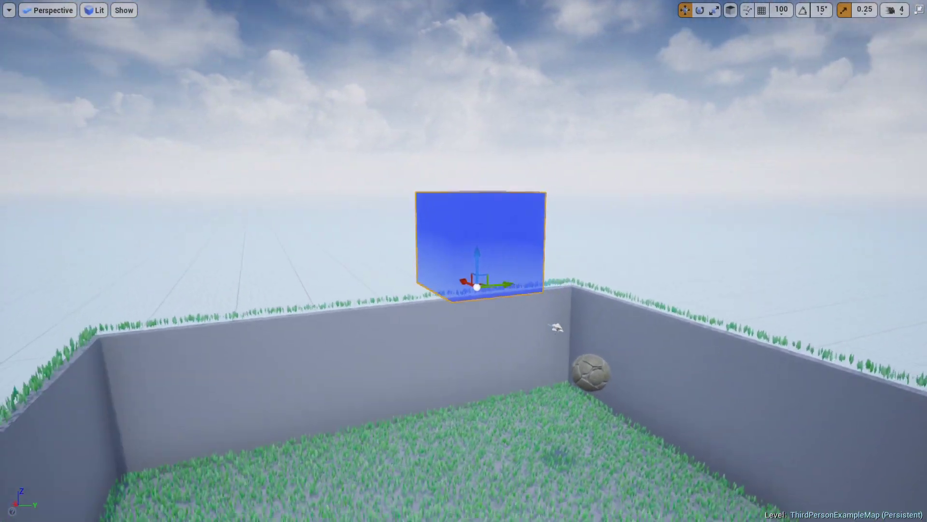
pyautogui.moveTo(463, 260); pyautogui.dragTo(400, 217, button='right')
pyautogui.press('e')
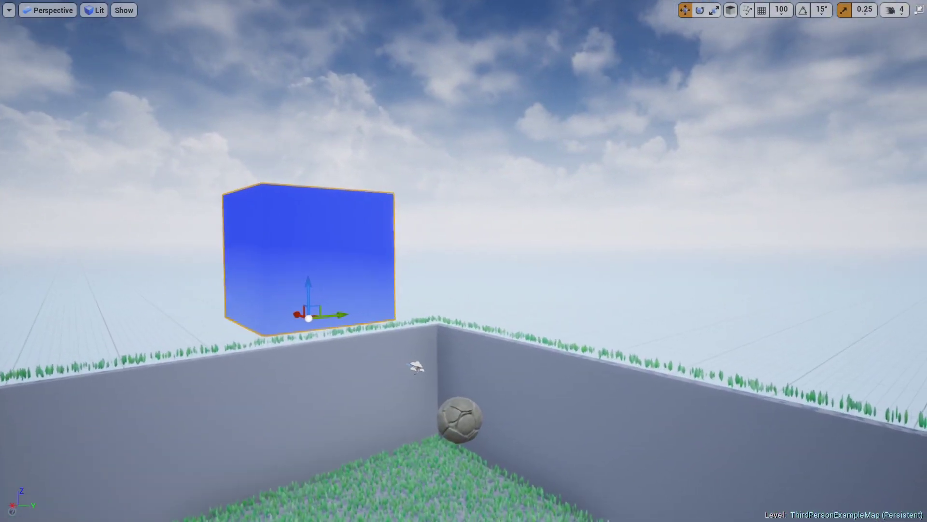
pyautogui.moveTo(529, 173); pyautogui.dragTo(502, 176, button='right')
pyautogui.moveTo(464, 261); pyautogui.dragTo(527, 323, button='right')
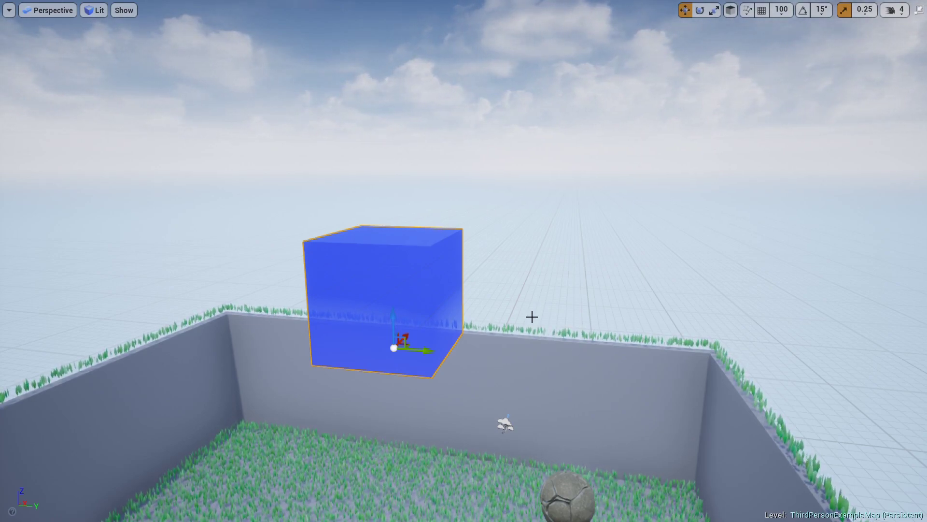
pyautogui.moveTo(528, 316); pyautogui.dragTo(514, 314, button='right')
pyautogui.press('q')
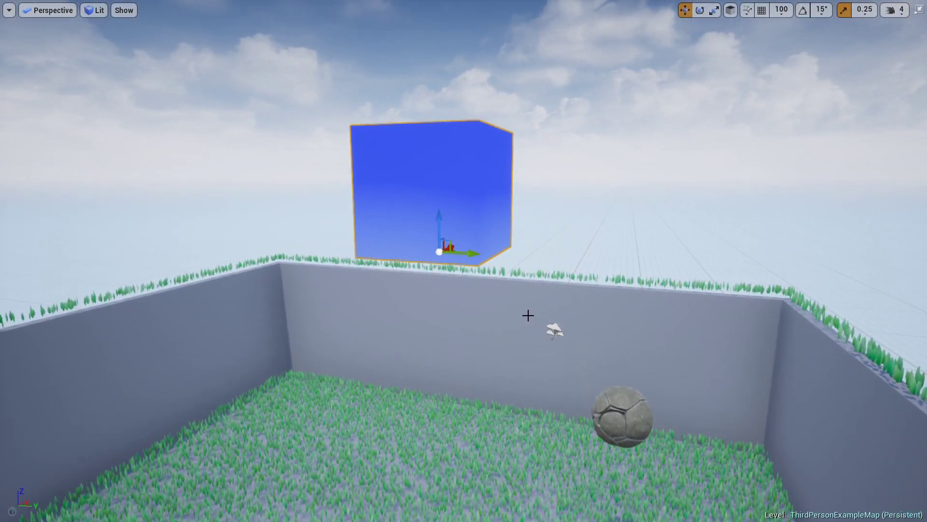